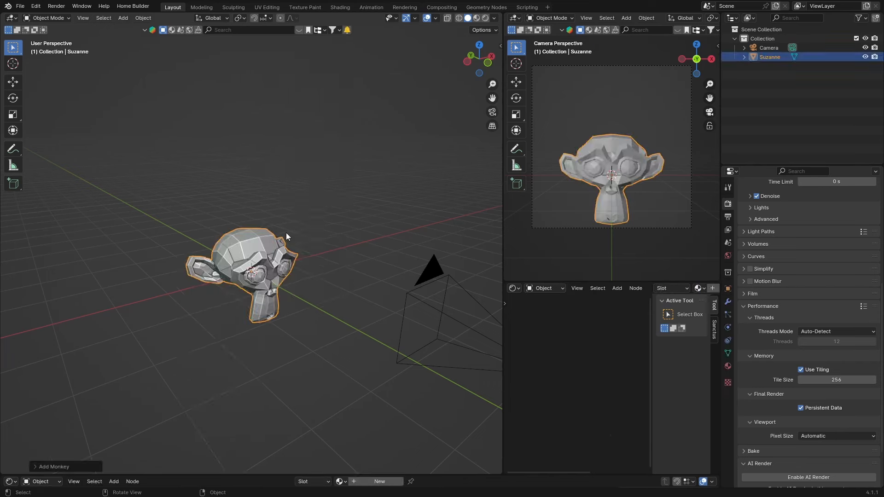
Step: Add a Subdivision Surface modifier to the monkey head and set its viewport level to 2
{"action": "middle_click_drag", "start_coordinate": [229, 324], "coordinate": [332, 286]}
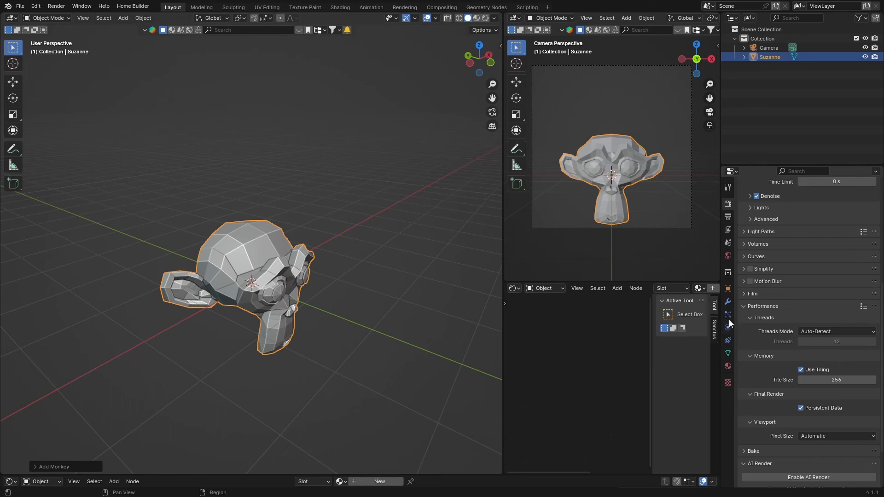
{"action": "left_click", "coordinate": [728, 302]}
{"action": "left_click", "coordinate": [800, 199]}
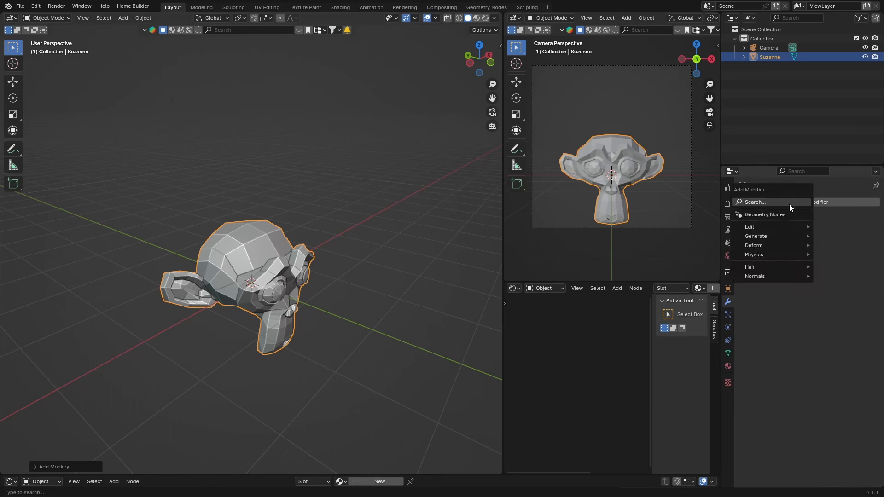
{"action": "left_click", "coordinate": [774, 202]}
{"action": "left_click", "coordinate": [751, 204]}
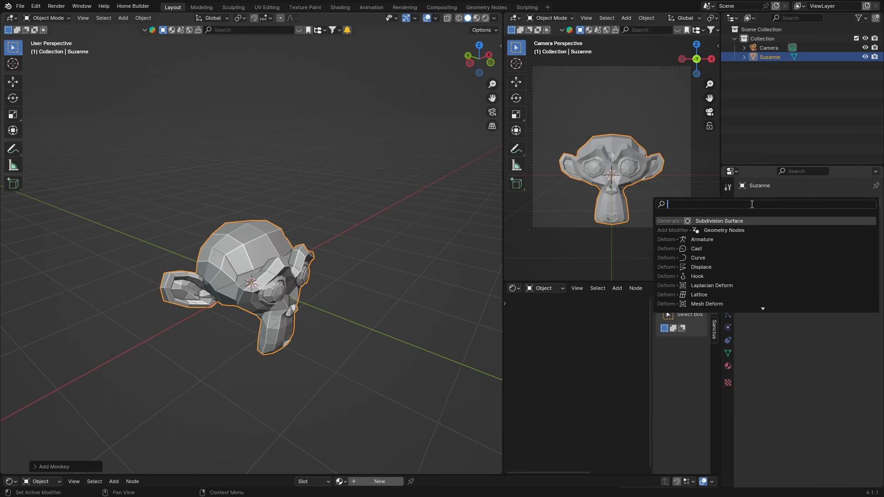
{"action": "type", "text": "sub"}
{"action": "left_click", "coordinate": [774, 221]}
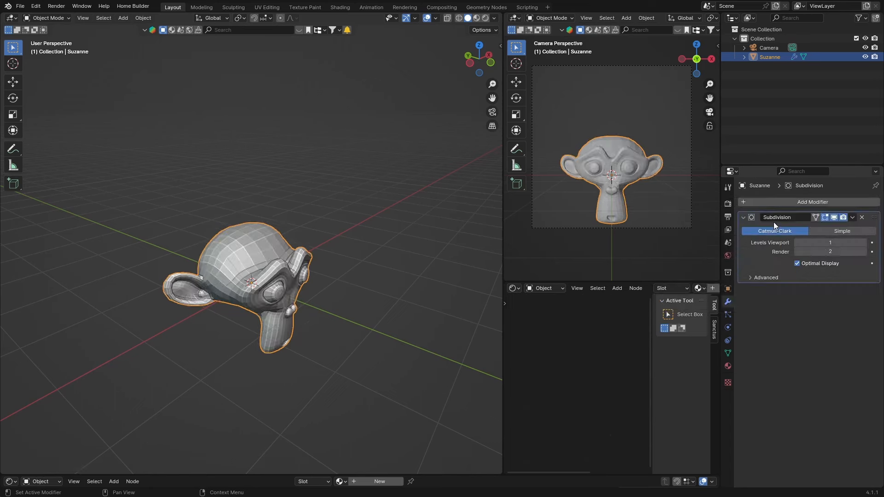
{"action": "left_click", "coordinate": [864, 243]}
Step: Apply smooth shading to the monkey head
{"action": "right_click", "coordinate": [269, 258]}
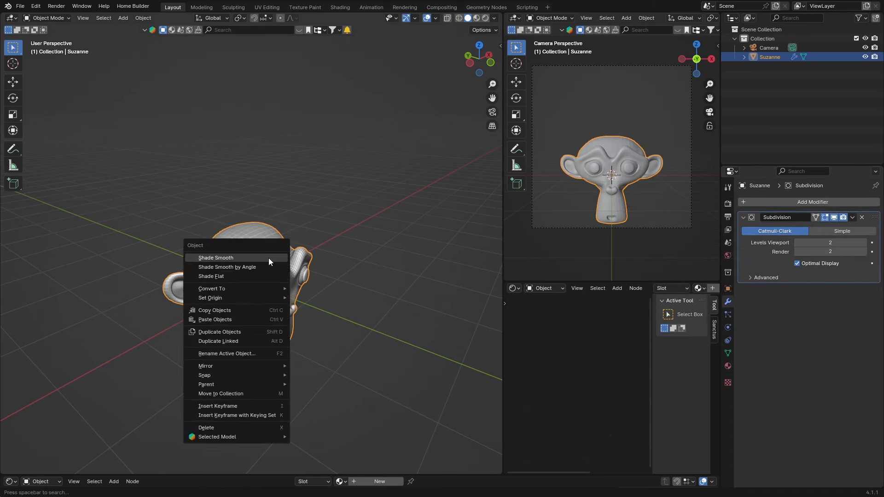
{"action": "left_click", "coordinate": [269, 258]}
{"action": "middle_click_drag", "start_coordinate": [269, 270], "coordinate": [204, 332]}
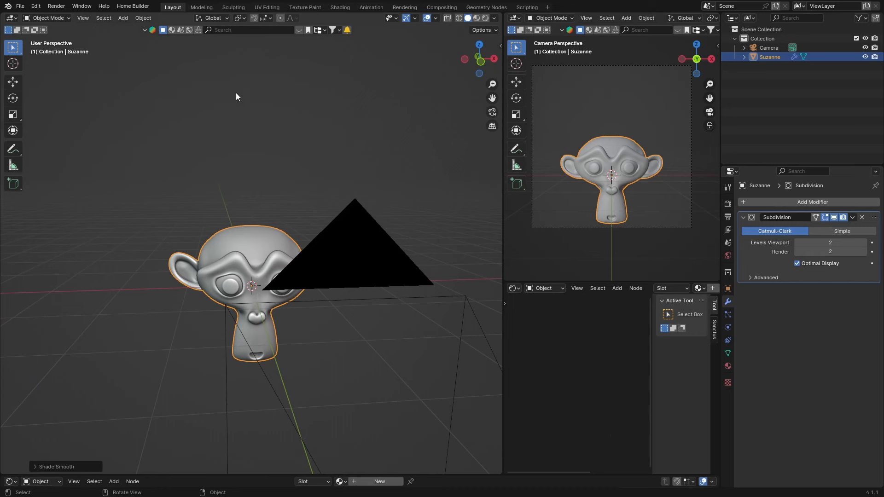
Step: In the Shading workspace, create a new material for the monkey head and enlarge the node editor area
{"action": "left_click", "coordinate": [338, 8]}
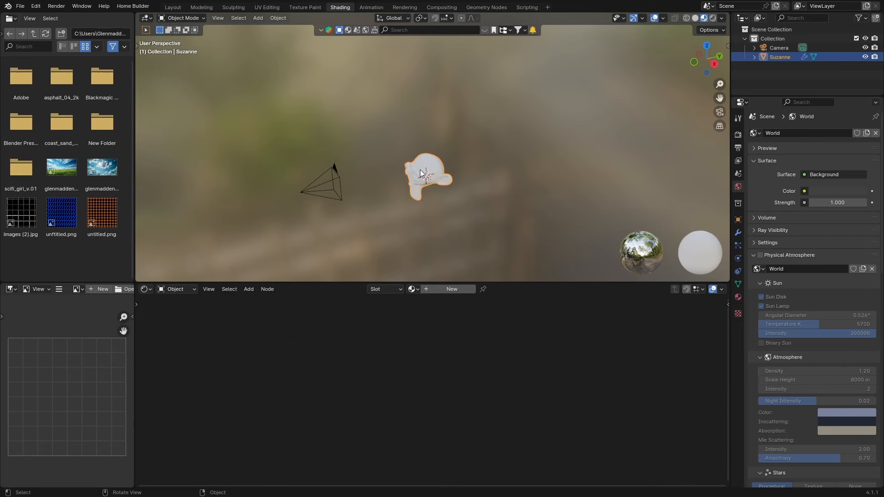
{"action": "left_click", "coordinate": [445, 289]}
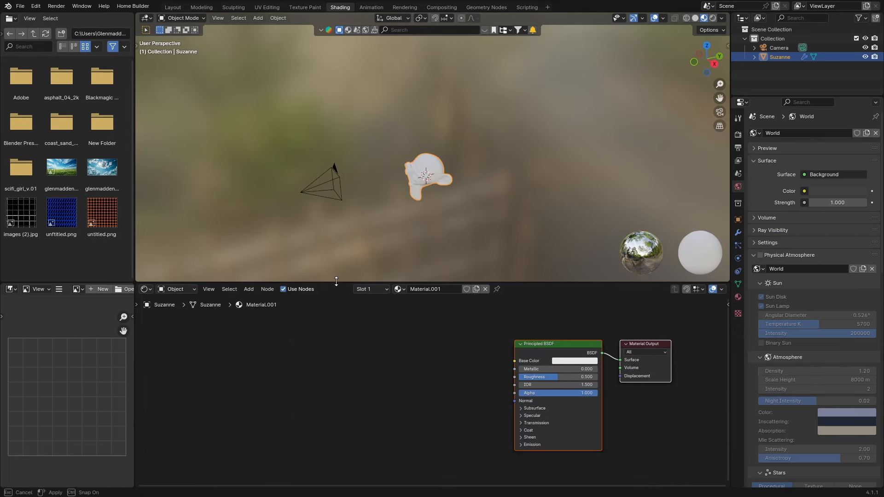
{"action": "left_click_drag", "start_coordinate": [338, 282], "coordinate": [364, 215]}
{"action": "scroll", "coordinate": [430, 148], "scroll_direction": "up", "scroll_amount": 5}
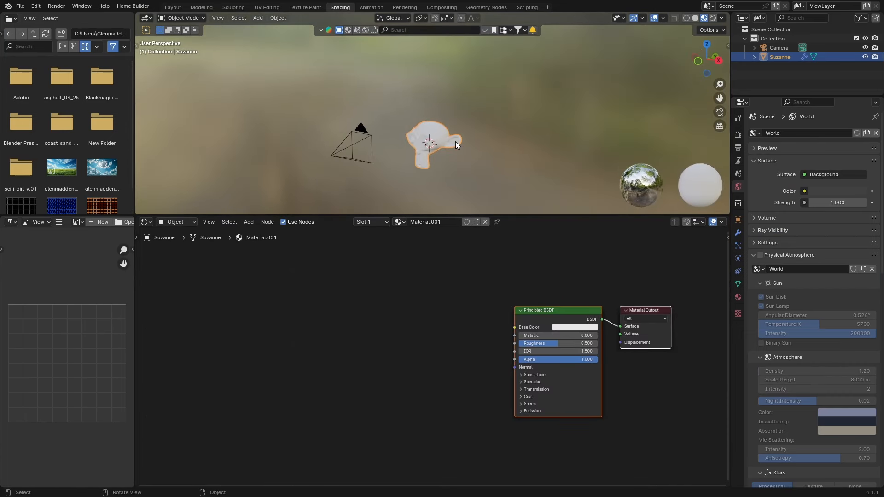
{"action": "middle_click_drag", "start_coordinate": [455, 141], "coordinate": [484, 85], "text": "shift"}
{"action": "scroll", "coordinate": [471, 103], "scroll_direction": "up", "scroll_amount": 2}
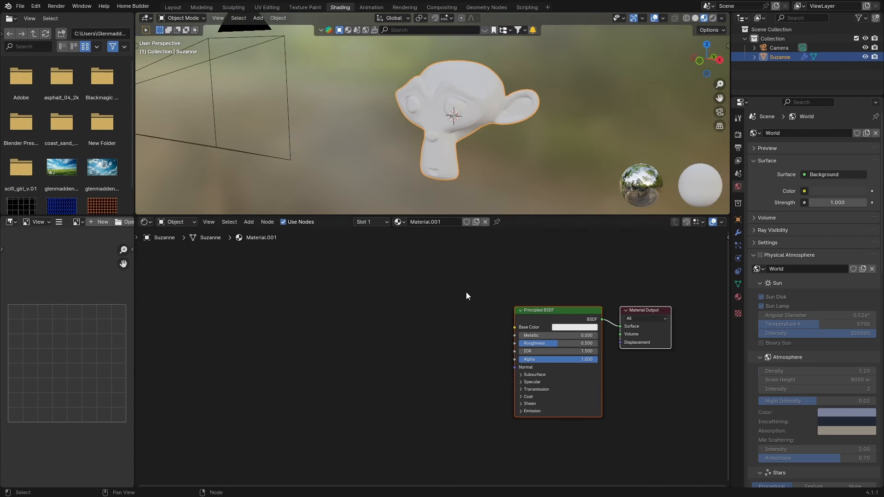
Step: Delete the Principled BSDF node and place a Diffuse BSDF node in front of the Material Output
{"action": "left_click", "coordinate": [531, 311]}
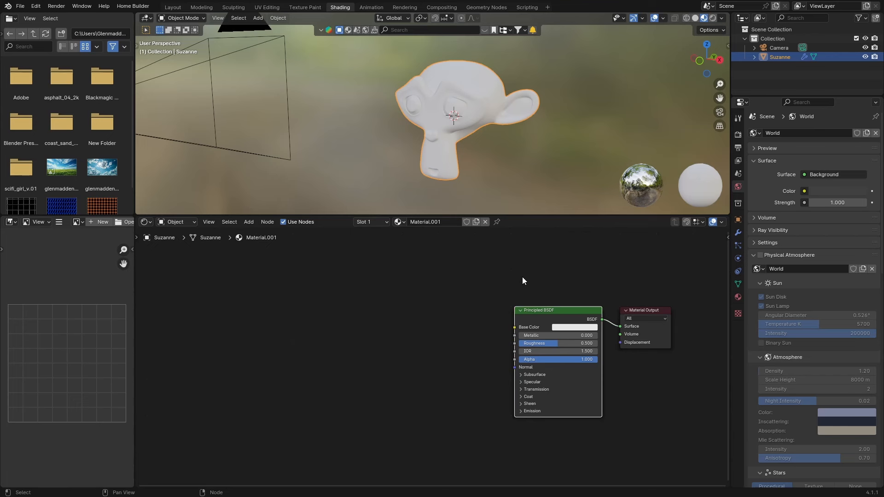
{"action": "key", "text": "Delete"}
{"action": "key", "text": "shift+a"}
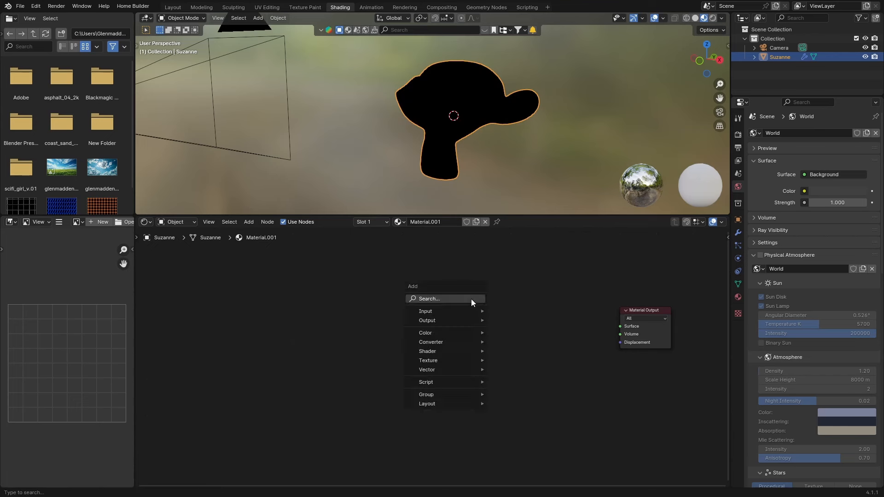
{"action": "left_click", "coordinate": [471, 300]}
{"action": "type", "text": "diffu"}
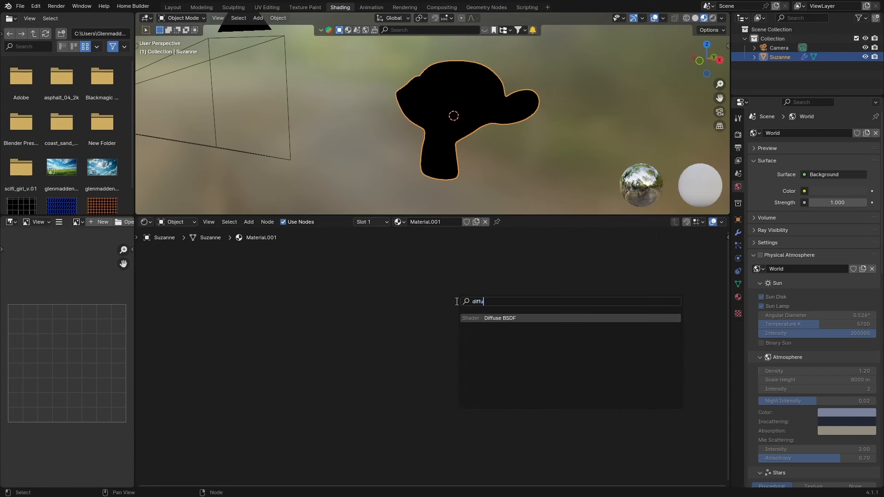
{"action": "key", "text": "Return"}
{"action": "left_click", "coordinate": [473, 316]}
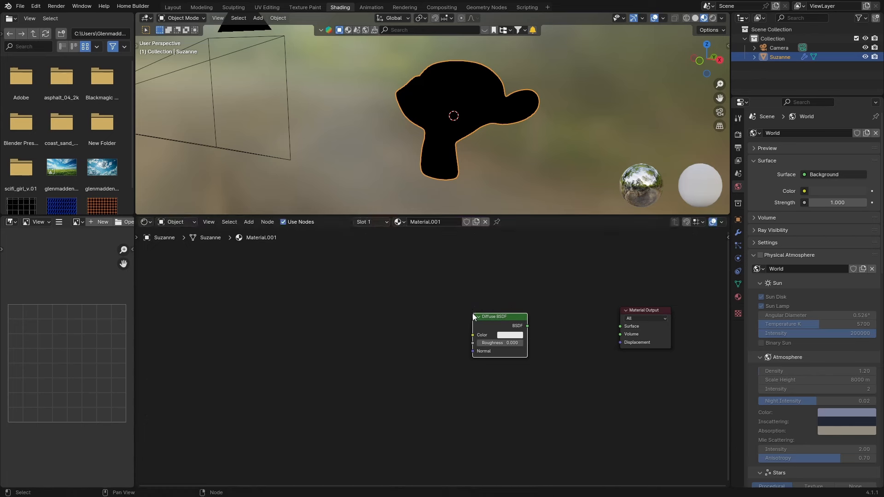
Step: Set the scene's render engine to EEVEE
{"action": "left_click", "coordinate": [738, 135]}
{"action": "left_click", "coordinate": [813, 133]}
{"action": "left_click", "coordinate": [825, 141]}
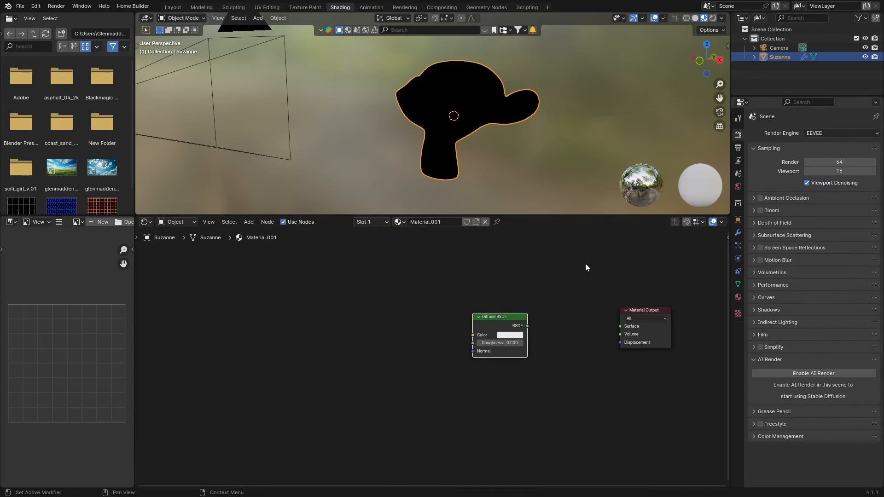
Step: Add a Shader to RGB node between the Diffuse BSDF and Material Output nodes
{"action": "middle_click_drag", "start_coordinate": [577, 303], "coordinate": [516, 297]}
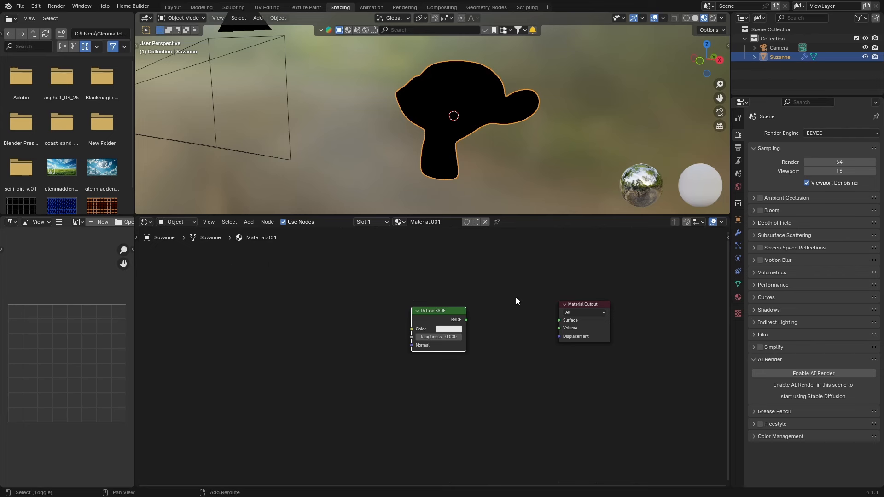
{"action": "key", "text": "shift+a"}
{"action": "left_click", "coordinate": [504, 299]}
{"action": "type", "text": "shade"}
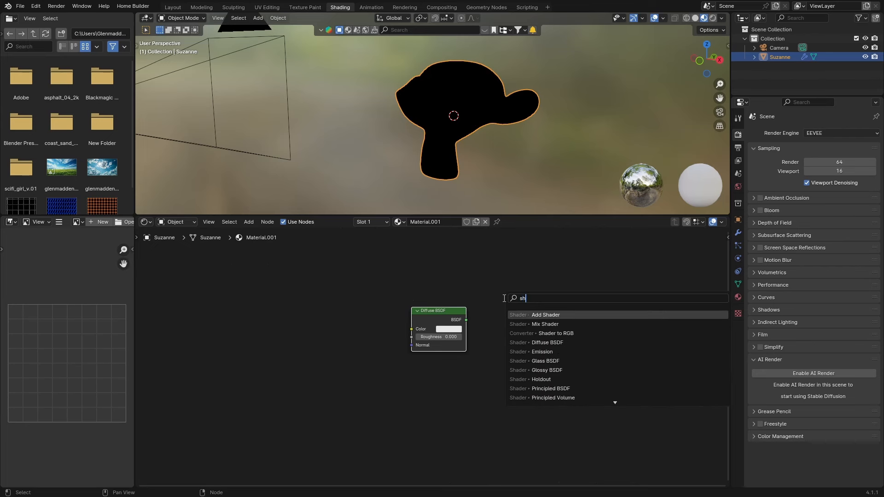
{"action": "key", "text": "Down"}
{"action": "key", "text": "Down"}
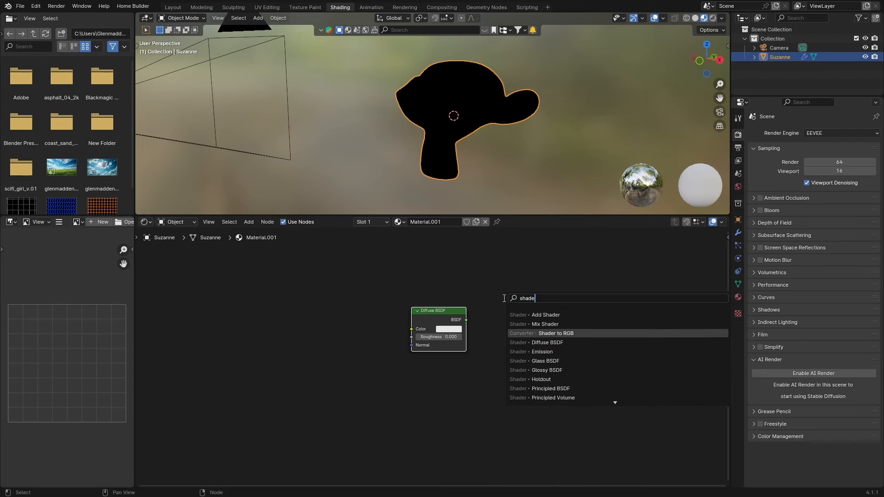
{"action": "key", "text": "Return"}
{"action": "left_click", "coordinate": [484, 311]}
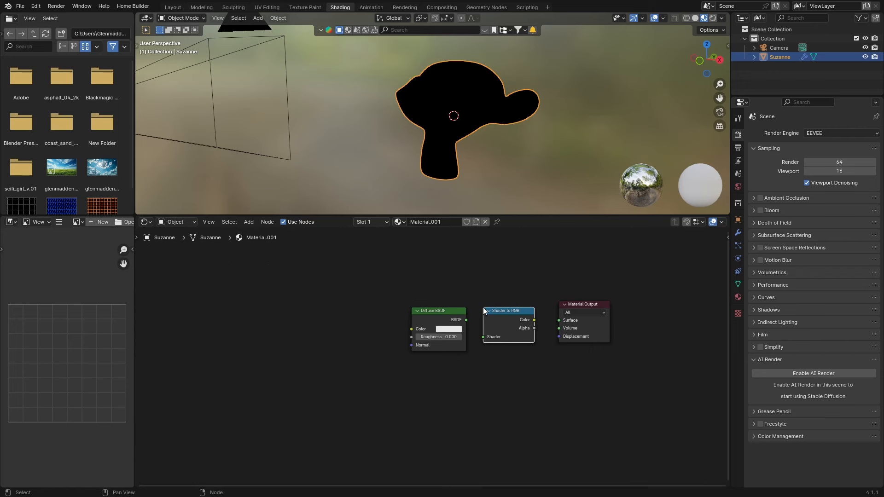
Step: Space out the nodes and link Diffuse BSDF into Shader to RGB, and its Color output to the Material Output's Surface
{"action": "left_click_drag", "start_coordinate": [438, 323], "coordinate": [283, 322]}
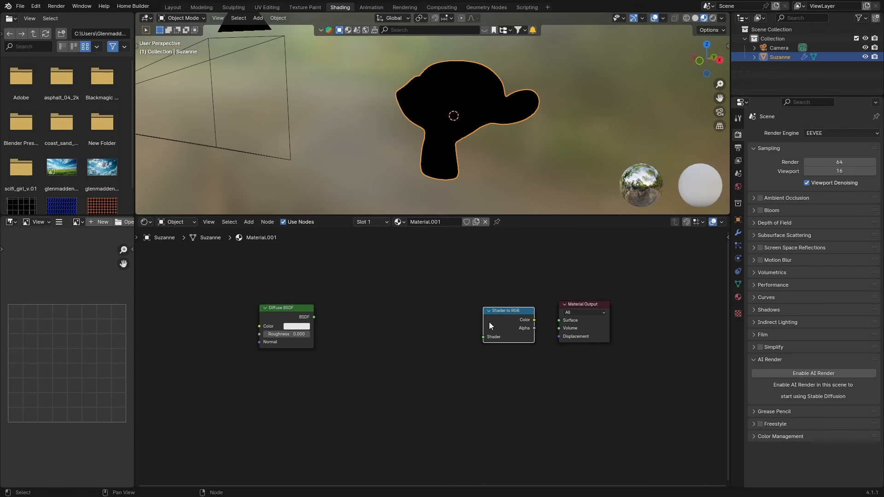
{"action": "left_click_drag", "start_coordinate": [490, 322], "coordinate": [343, 335]}
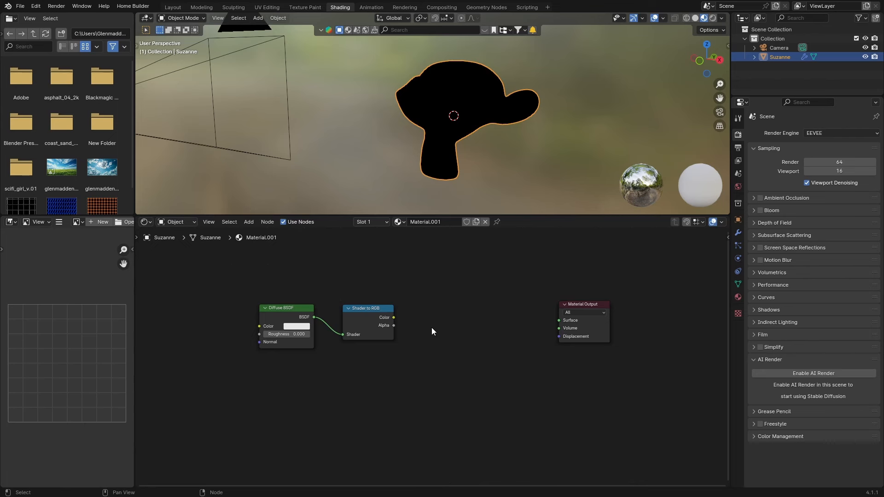
{"action": "left_click_drag", "start_coordinate": [395, 318], "coordinate": [549, 321]}
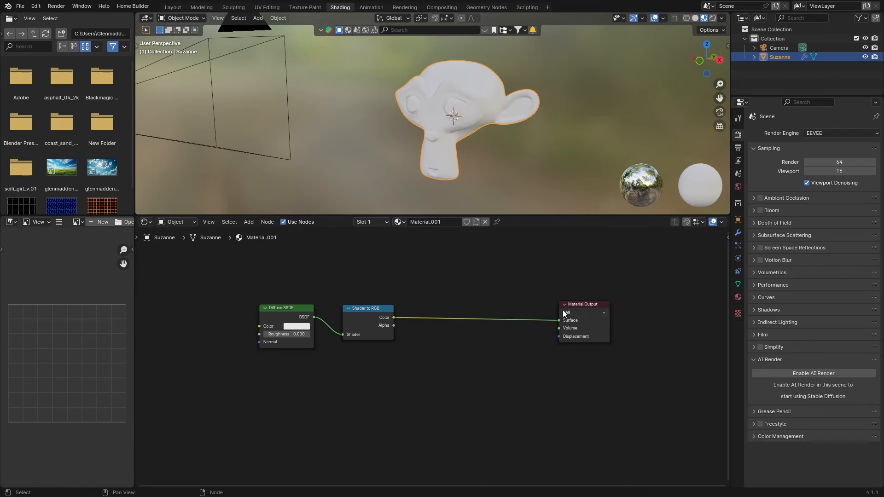
Step: Return to the Layout workspace and add an area light to the scene
{"action": "left_click", "coordinate": [173, 7]}
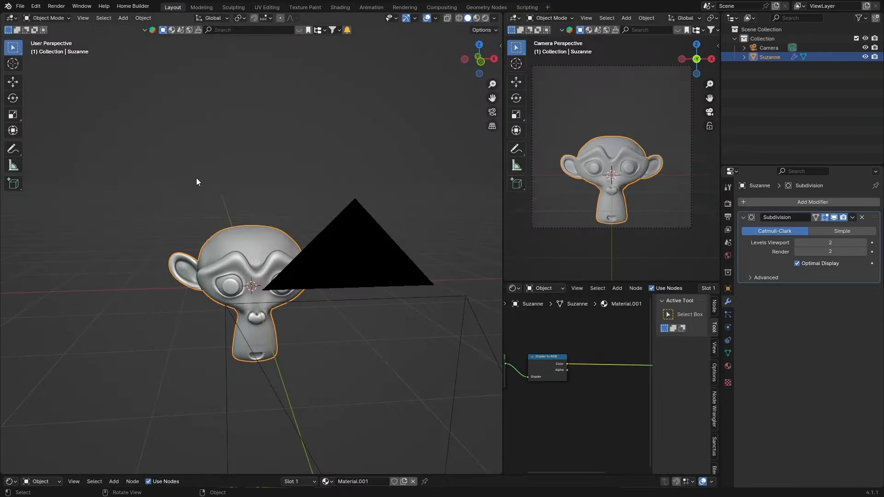
{"action": "middle_click_drag", "start_coordinate": [204, 288], "coordinate": [182, 294]}
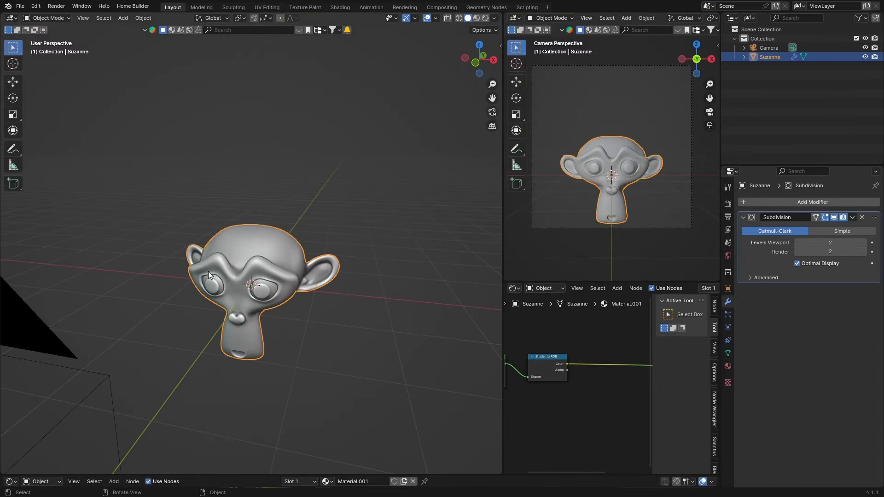
{"action": "key", "text": "shift+a"}
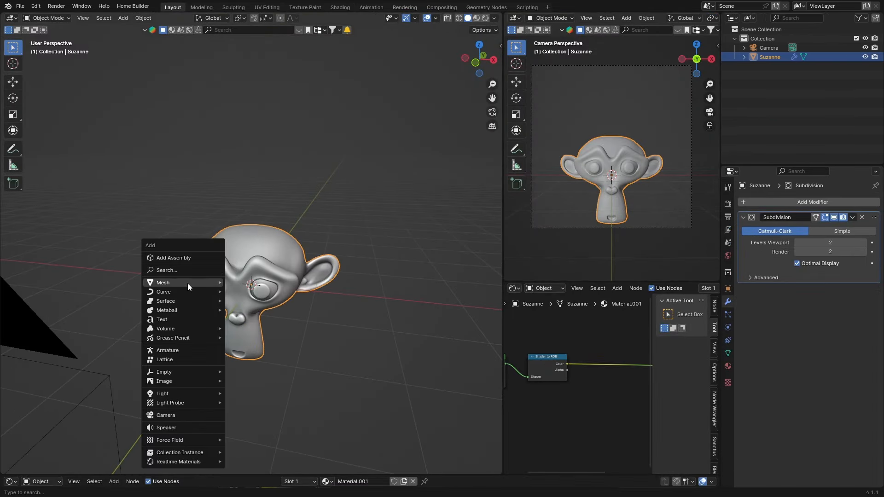
{"action": "mouse_move", "coordinate": [187, 284]}
{"action": "mouse_move", "coordinate": [188, 396]}
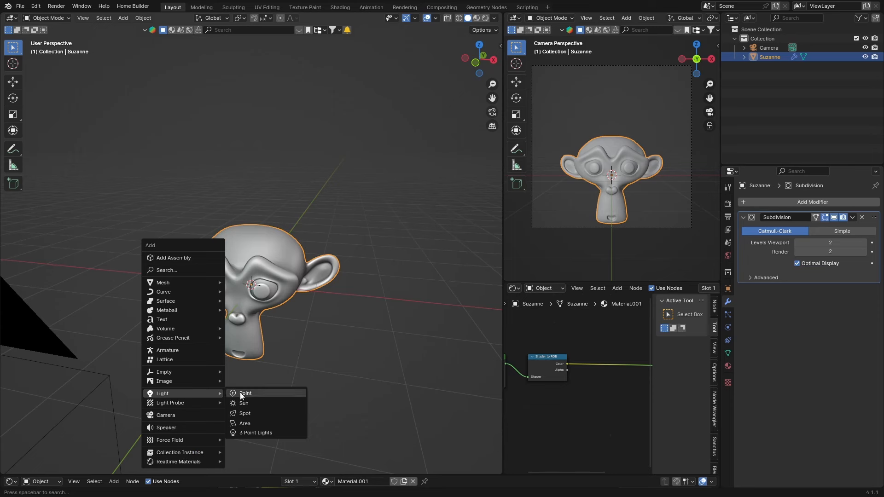
{"action": "left_click", "coordinate": [247, 425]}
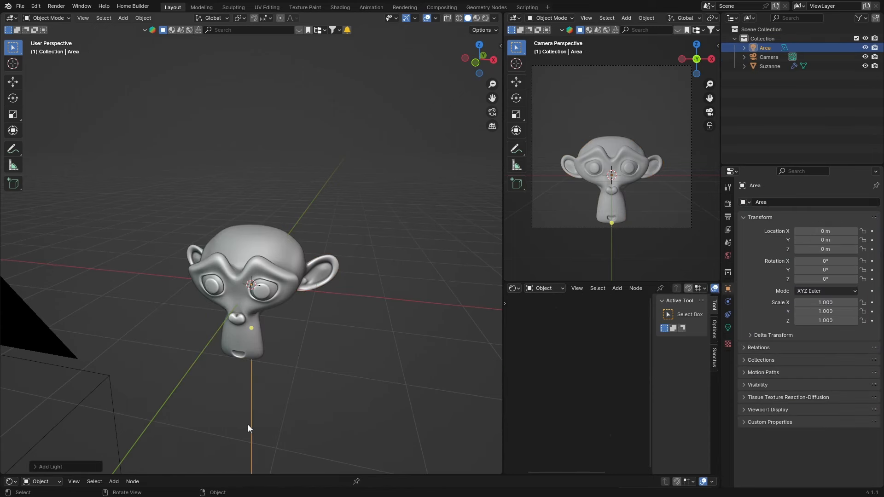
Step: Raise the area light about 6.1 m along the Z axis above the monkey head
{"action": "left_click", "coordinate": [493, 60]}
{"action": "scroll", "coordinate": [235, 291], "scroll_direction": "down", "scroll_amount": 4}
{"action": "key", "text": "g"}
{"action": "key", "text": "z"}
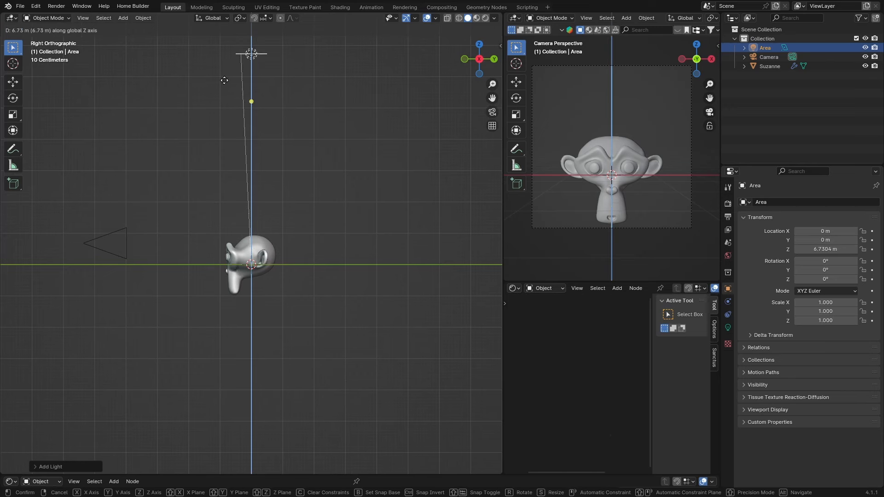
{"action": "left_click", "coordinate": [223, 100]}
Step: Scale the area light up by a factor of about 6.6
{"action": "middle_click_drag", "start_coordinate": [188, 163], "coordinate": [287, 229]}
{"action": "key", "text": "s"}
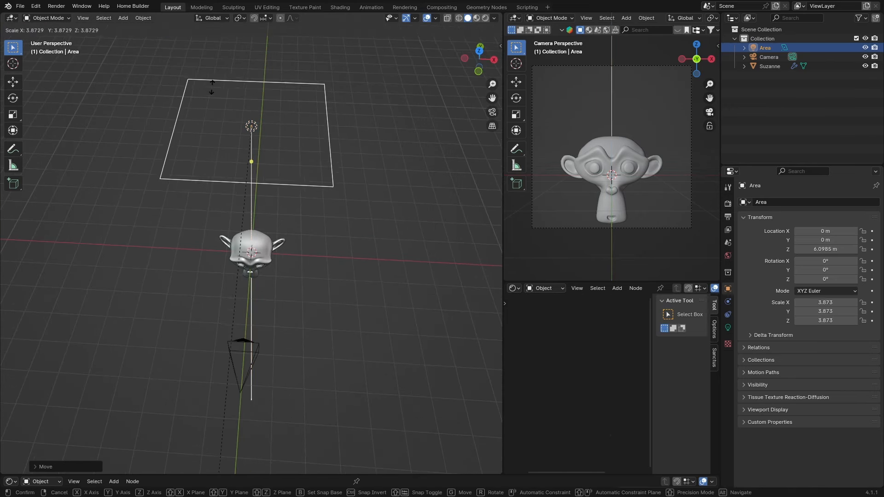
{"action": "left_click", "coordinate": [125, 367]}
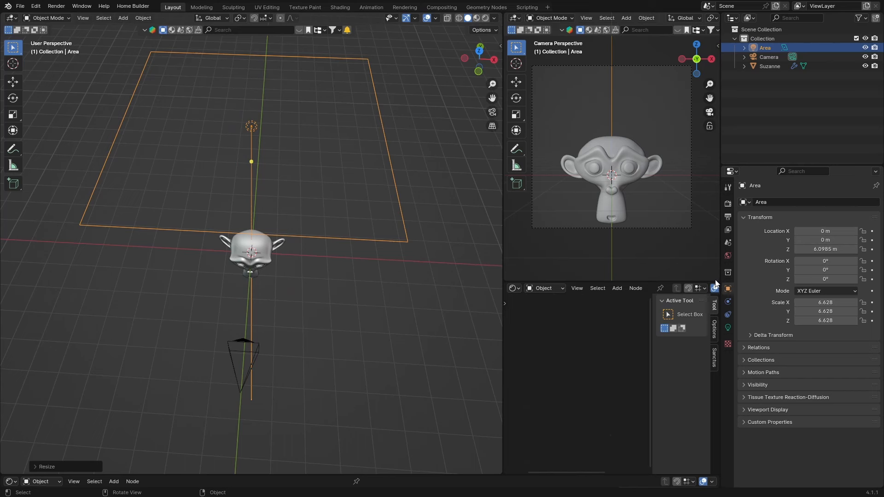
Step: Set the world background color to black
{"action": "left_click", "coordinate": [727, 256]}
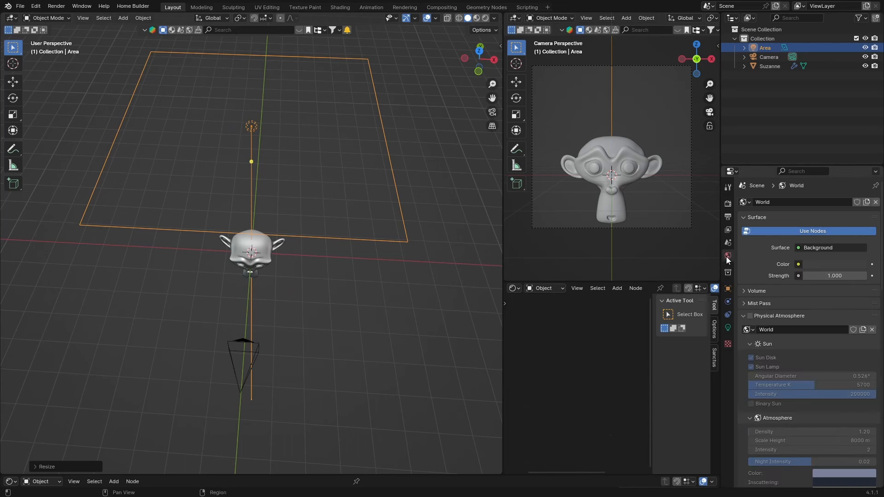
{"action": "left_click", "coordinate": [824, 267]}
{"action": "left_click_drag", "start_coordinate": [864, 181], "coordinate": [860, 203]}
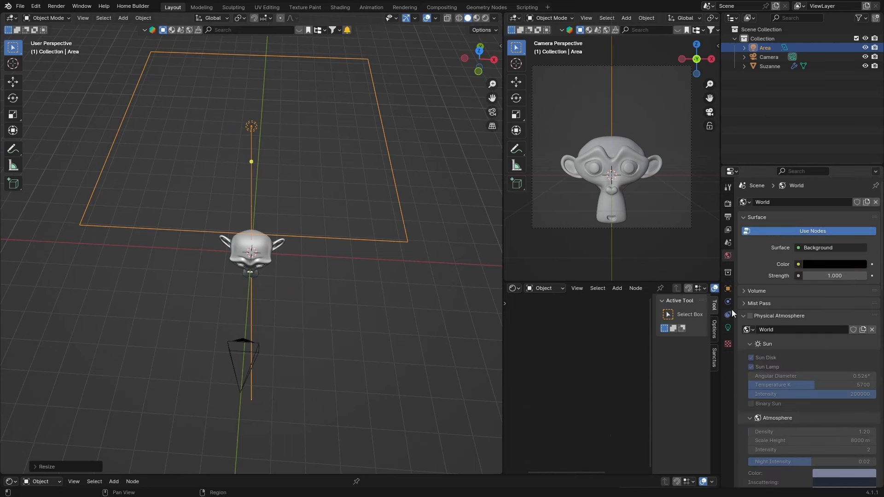
Step: Set the area light's power to 1000 W
{"action": "left_click", "coordinate": [728, 328]}
{"action": "left_click", "coordinate": [793, 266]}
{"action": "key", "text": "BackSpace"}
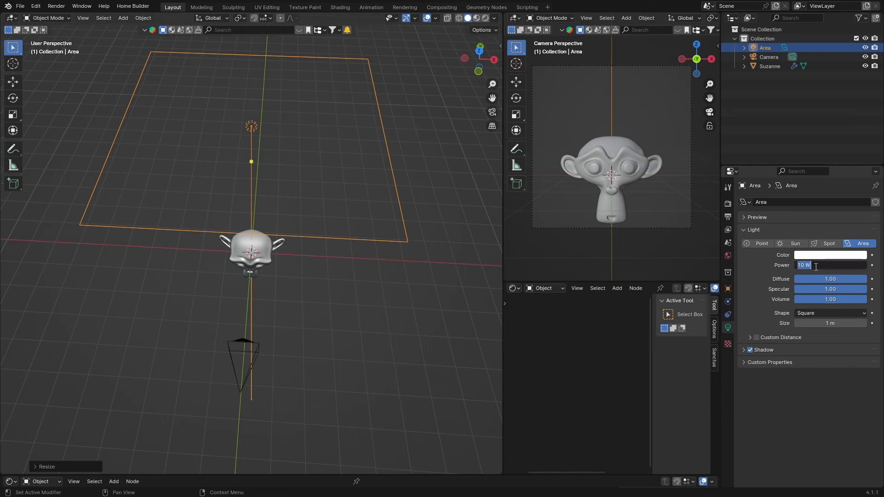
{"action": "type", "text": "1000"}
{"action": "key", "text": "Return"}
Step: Switch the main viewport to rendered shading and view the lit monkey head from the front
{"action": "left_click", "coordinate": [485, 18]}
{"action": "left_click", "coordinate": [495, 18]}
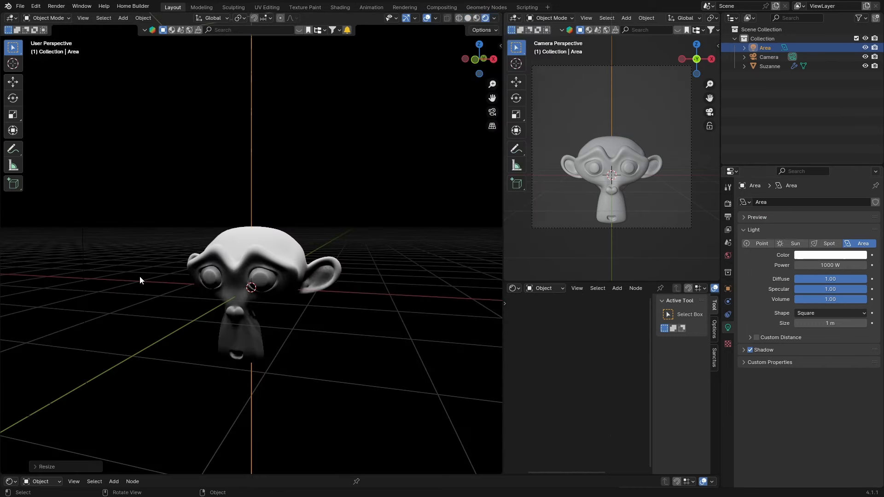
{"action": "mouse_move", "coordinate": [139, 275]}
{"action": "middle_mouse_down"}
{"action": "mouse_move", "coordinate": [181, 277]}
{"action": "mouse_move", "coordinate": [113, 272]}
{"action": "middle_mouse_up"}
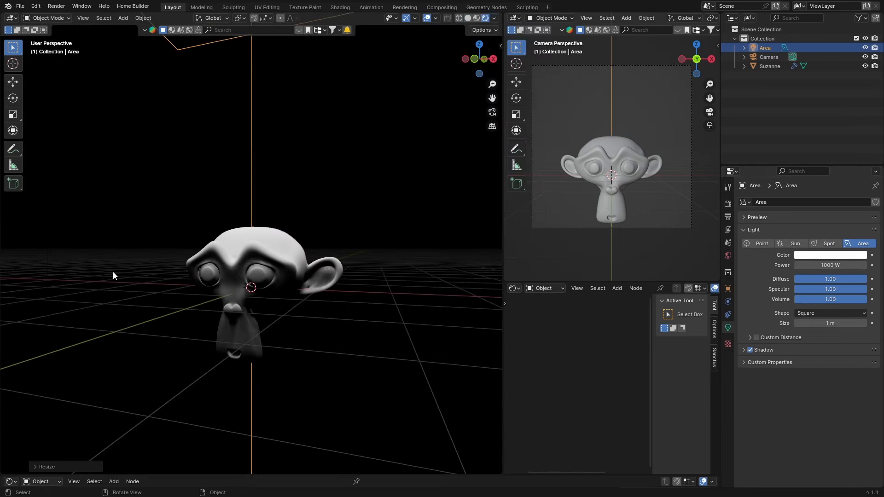
Step: Open the Shading workspace and select the monkey head to show its material nodes, leaving space above them
{"action": "left_click", "coordinate": [341, 7]}
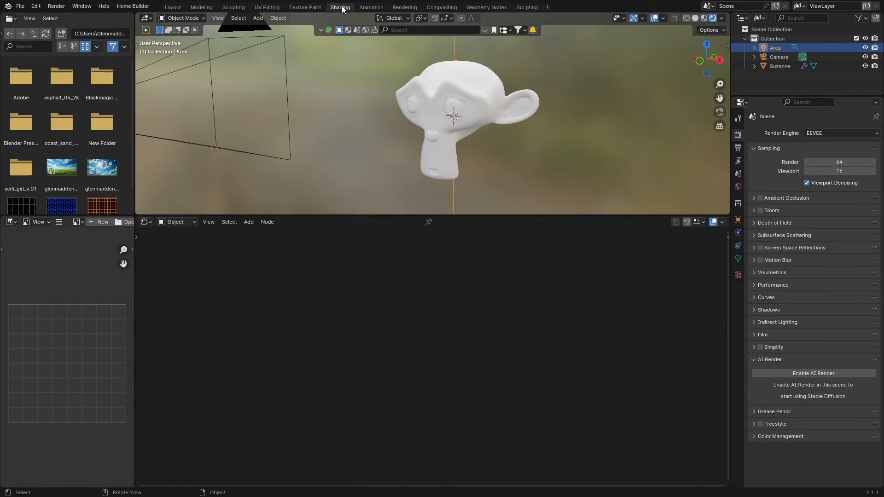
{"action": "left_click", "coordinate": [444, 78]}
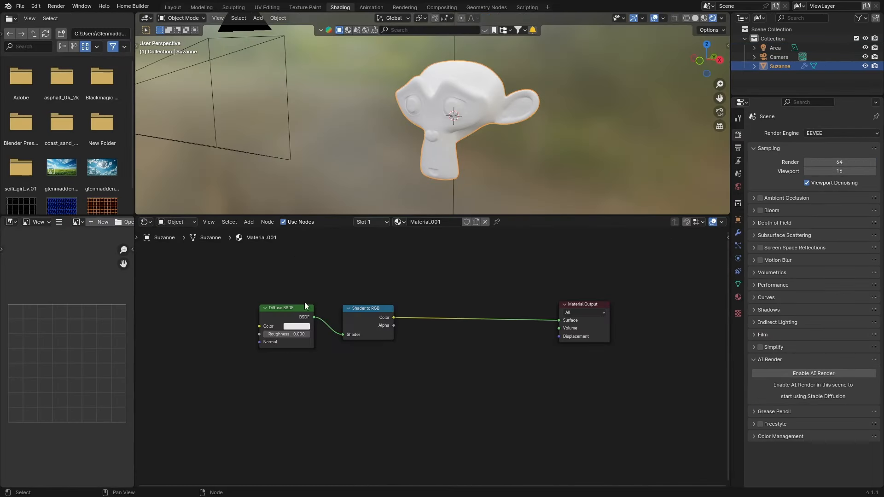
{"action": "middle_click_drag", "start_coordinate": [304, 306], "coordinate": [311, 388]}
Step: Add a Texture Coordinate node above the Diffuse BSDF and connect its Window output to the Material Output's Surface
{"action": "key", "text": "shift+a"}
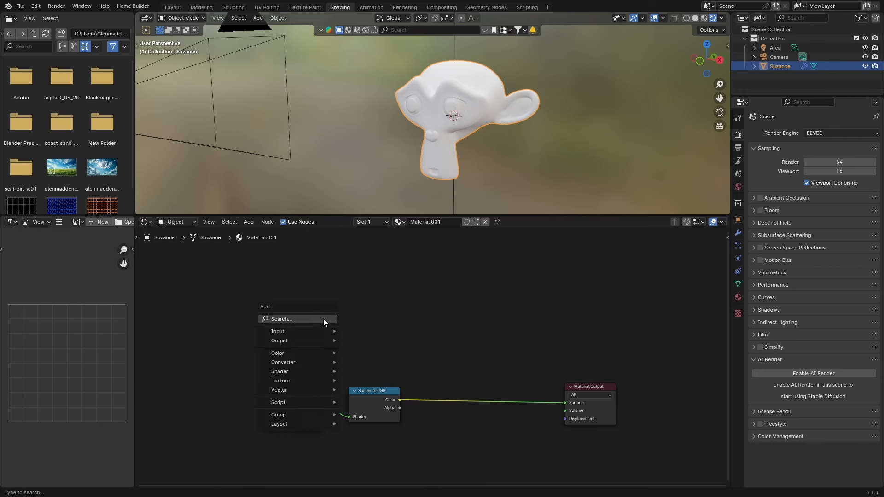
{"action": "left_click", "coordinate": [323, 319]}
{"action": "type", "text": "text"}
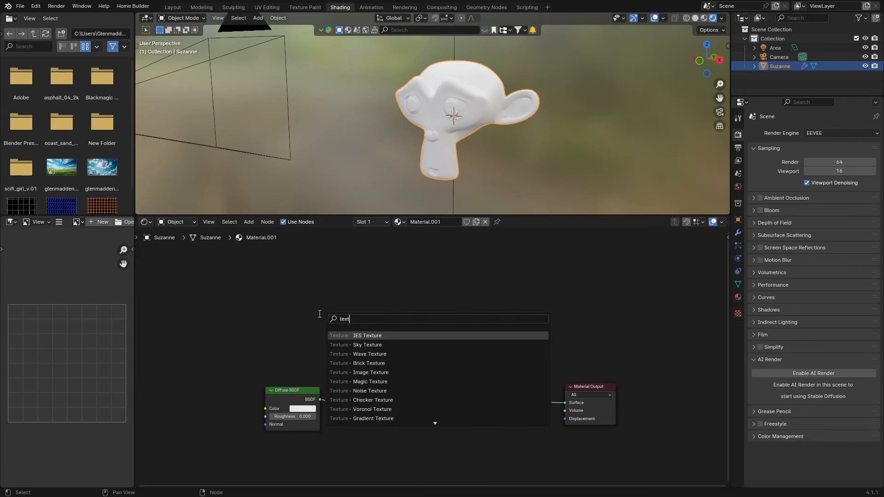
{"action": "type", "text": "ure c"}
{"action": "key", "text": "Return"}
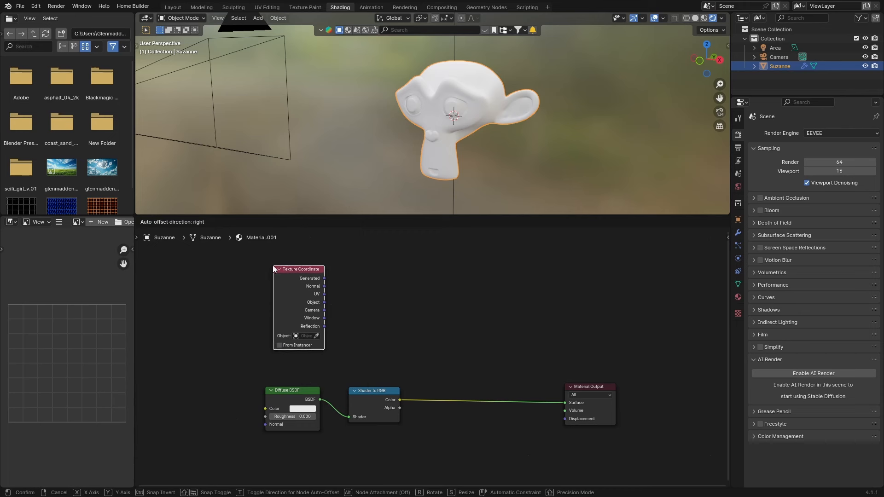
{"action": "left_click", "coordinate": [309, 319]}
{"action": "left_click_drag", "start_coordinate": [324, 319], "coordinate": [565, 402]}
Step: Insert a Vector Math node between the Texture Coordinate and Material Output nodes and set its operation to Multiply
{"action": "key", "text": "shift+a"}
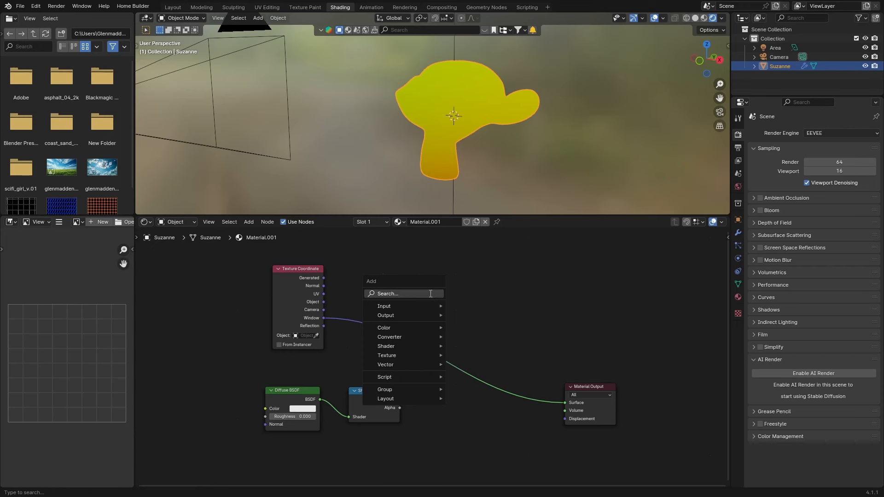
{"action": "left_click", "coordinate": [430, 294]}
{"action": "type", "text": "vec"}
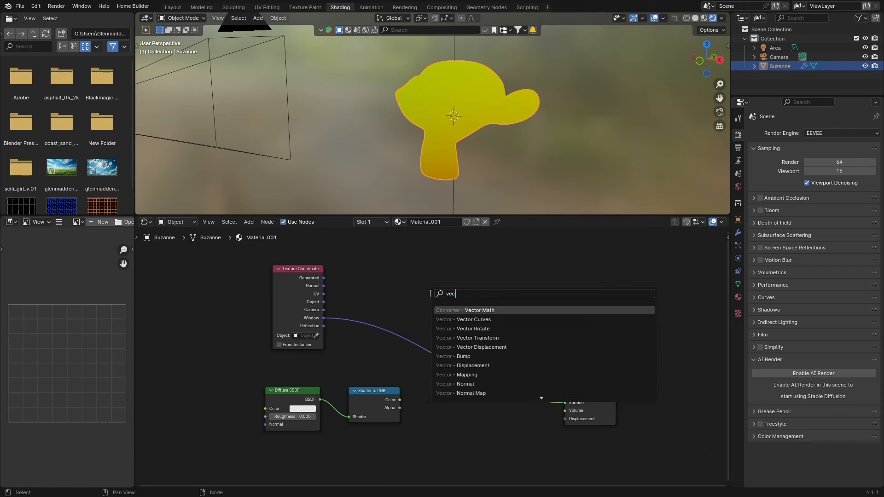
{"action": "key", "text": "Return"}
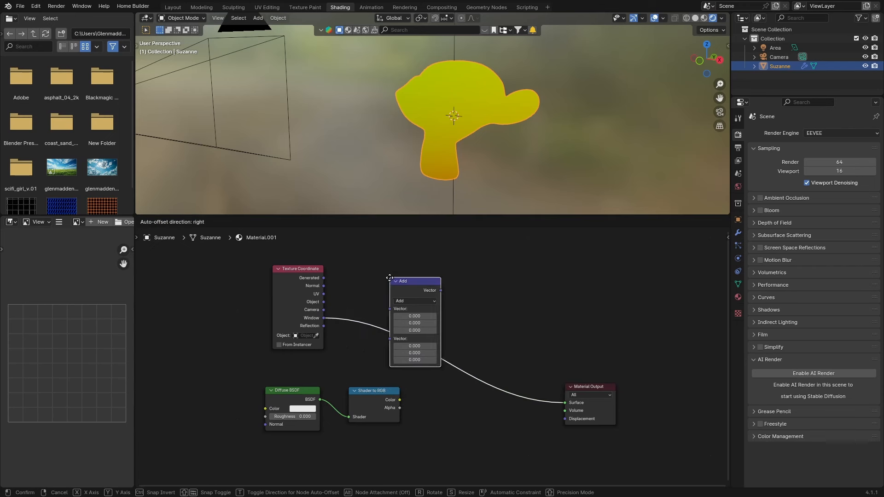
{"action": "left_click", "coordinate": [389, 279]}
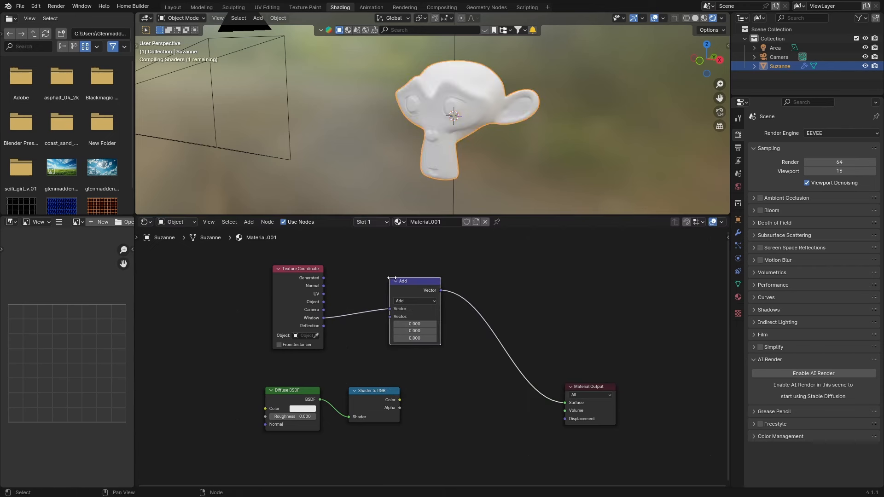
{"action": "left_click", "coordinate": [401, 300]}
{"action": "left_click", "coordinate": [408, 319]}
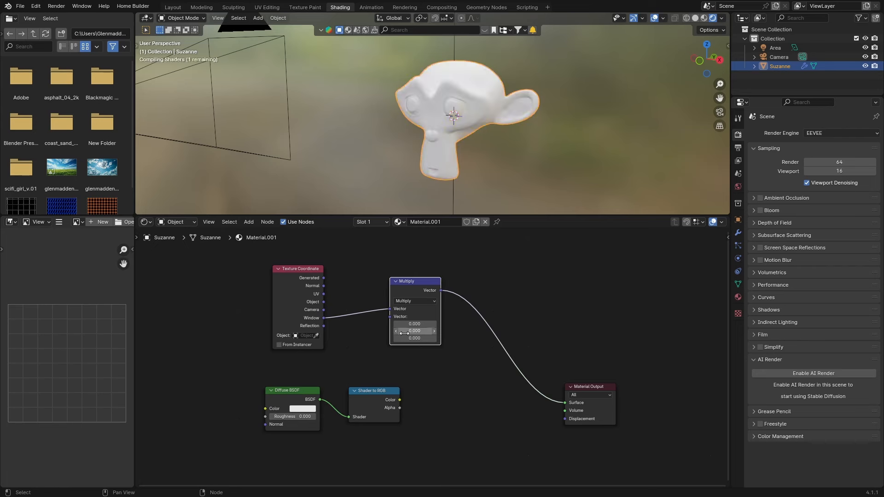
Step: Space out the upper nodes, add a Combine XYZ node, and connect its Vector output to the Multiply node's second vector
{"action": "left_click_drag", "start_coordinate": [421, 292], "coordinate": [485, 278]}
{"action": "left_click_drag", "start_coordinate": [291, 296], "coordinate": [303, 272]}
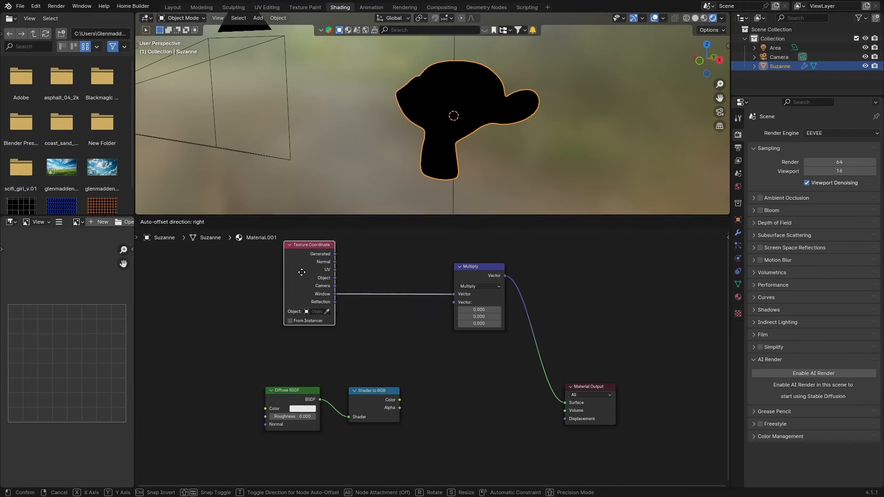
{"action": "key", "text": "shift+a"}
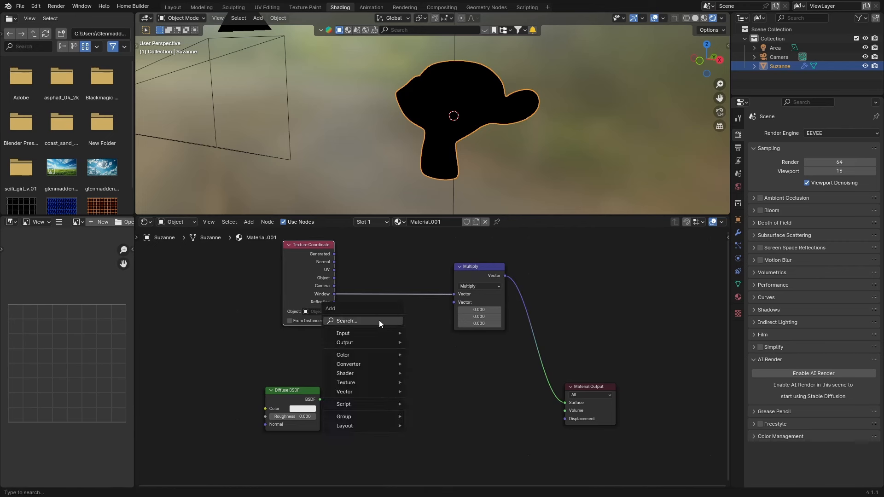
{"action": "type", "text": "com"}
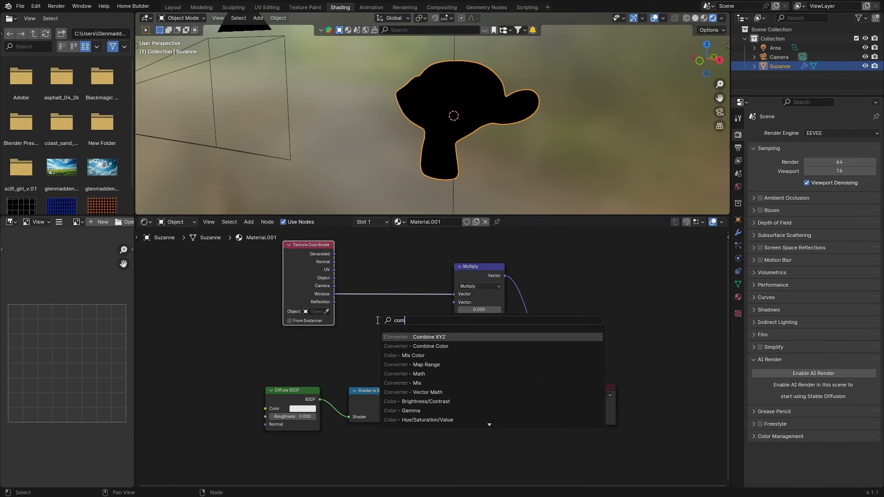
{"action": "key", "text": "Return"}
{"action": "left_click", "coordinate": [364, 312]}
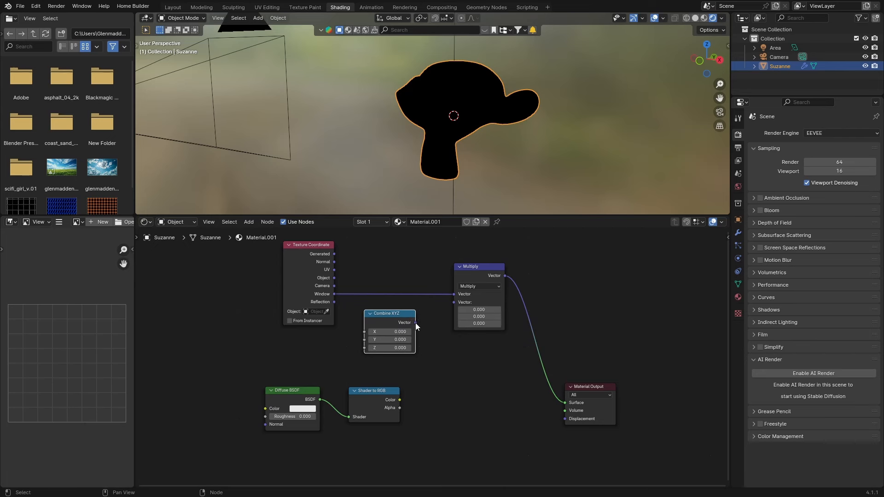
{"action": "left_click_drag", "start_coordinate": [416, 323], "coordinate": [447, 303]}
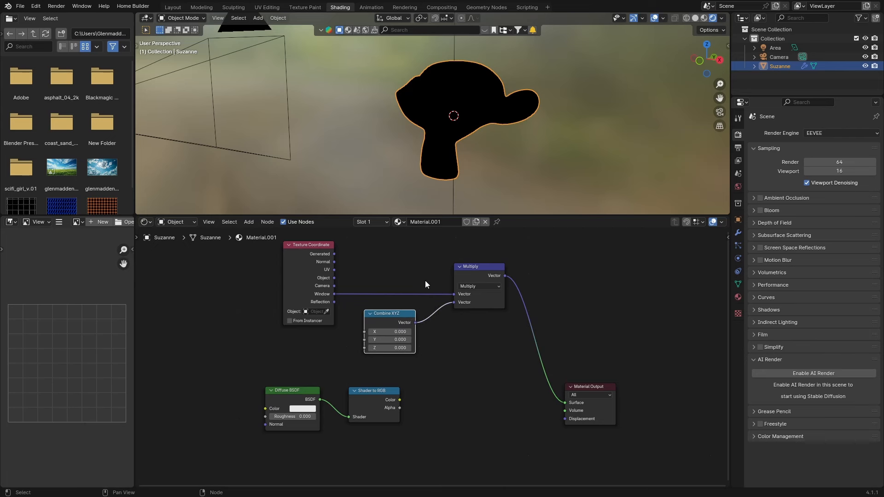
Step: Set the Combine XYZ node's X value to 3.2
{"action": "left_click", "coordinate": [399, 332]}
{"action": "key", "text": "BackSpace"}
{"action": "key", "text": "Return"}
{"action": "left_click_drag", "start_coordinate": [398, 332], "coordinate": [340, 333]}
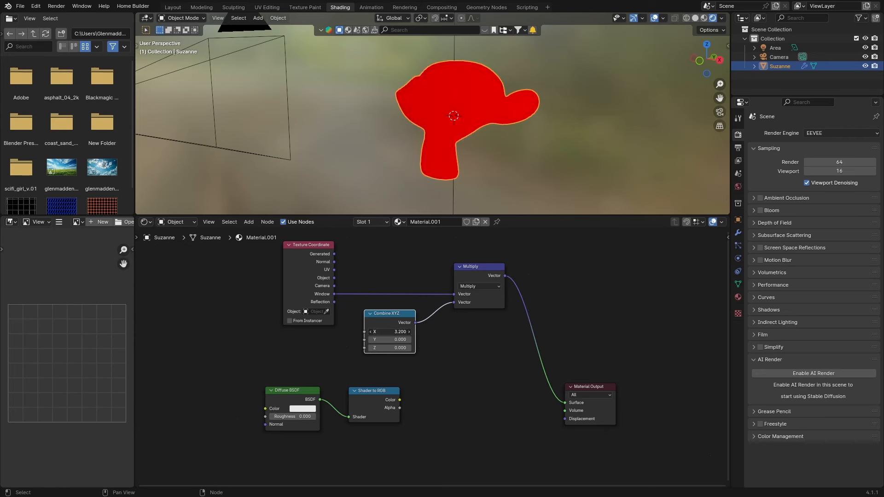
Step: Make the viewport's rendered shading use the scene world
{"action": "left_click", "coordinate": [722, 18]}
{"action": "left_click", "coordinate": [671, 74]}
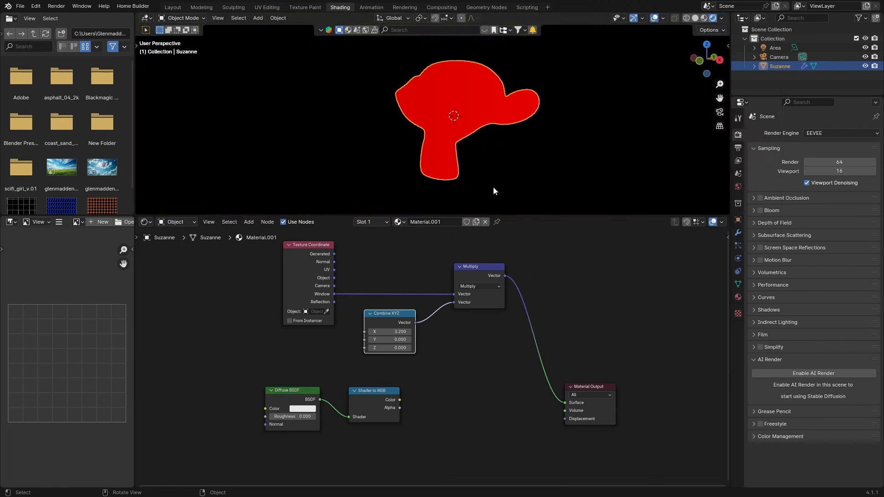
Step: Set the Combine XYZ node's X value to 12 and its Y value to 8
{"action": "left_click_drag", "start_coordinate": [391, 333], "coordinate": [432, 333]}
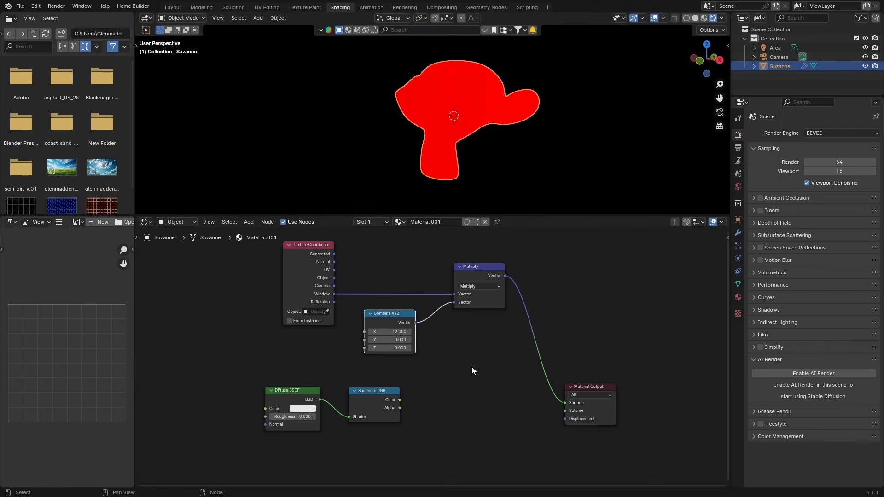
{"action": "left_click", "coordinate": [394, 341]}
{"action": "key", "text": "BackSpace"}
{"action": "type", "text": "8"}
{"action": "key", "text": "Return"}
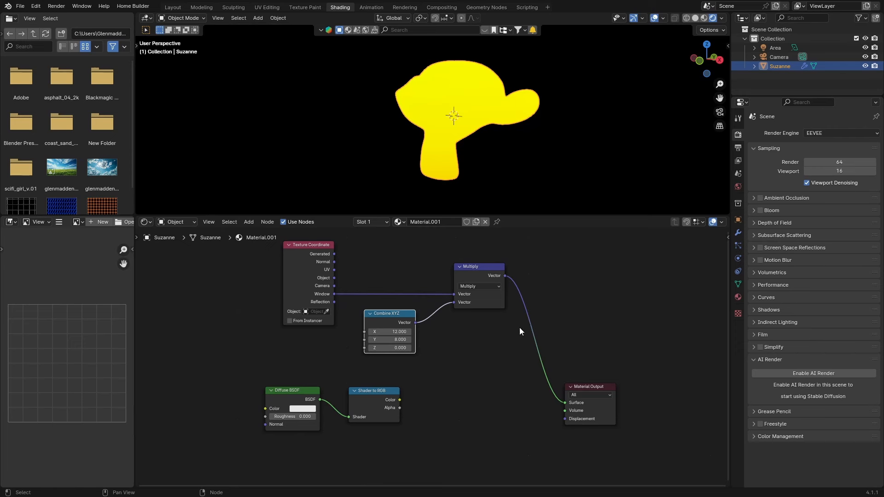
Step: Insert a Voronoi Texture node on the link between the Multiply and Material Output nodes
{"action": "left_click_drag", "start_coordinate": [606, 415], "coordinate": [632, 380]}
{"action": "key", "text": "shift+a"}
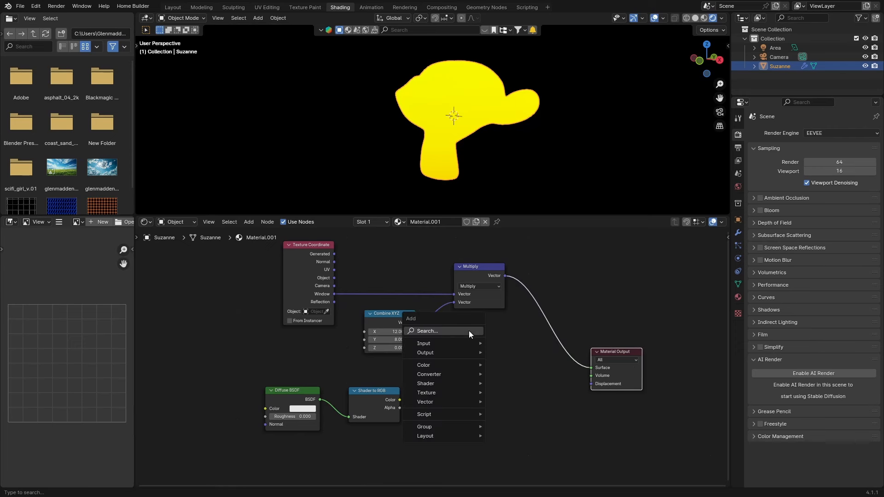
{"action": "type", "text": "vo"}
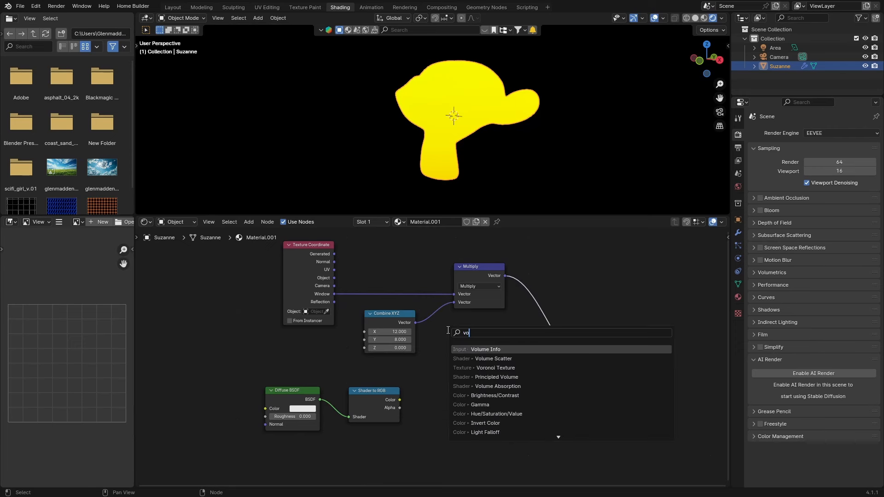
{"action": "key", "text": "Down"}
{"action": "key", "text": "Down"}
{"action": "key", "text": "Return"}
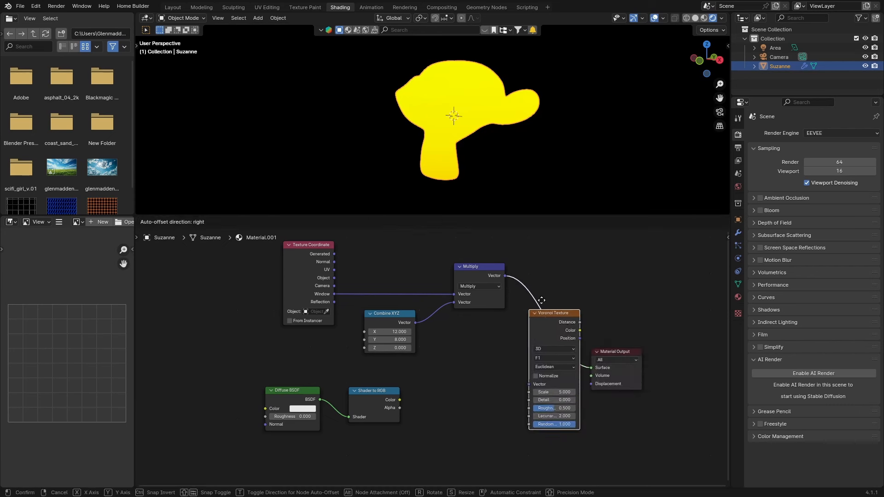
{"action": "left_click", "coordinate": [525, 289]}
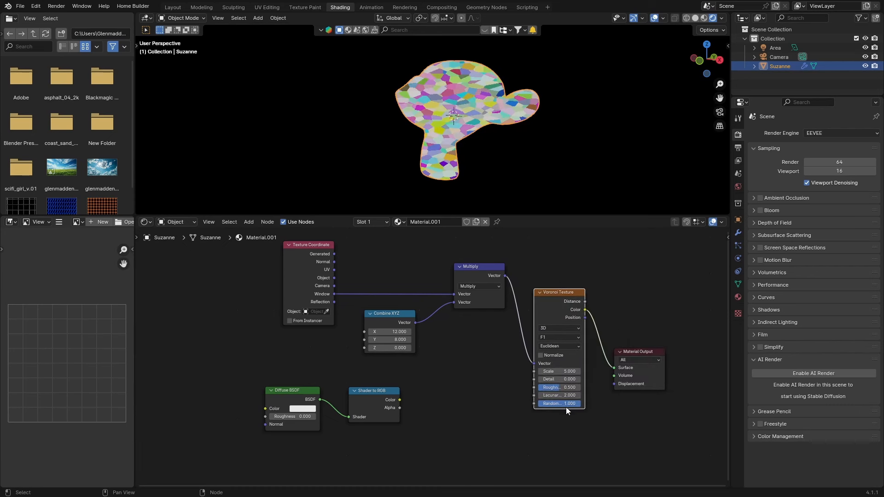
Step: Set the Voronoi Texture's Randomness to 0 and Scale to 5.4, feeding its Distance output into the Material Output's Surface
{"action": "left_click_drag", "start_coordinate": [566, 404], "coordinate": [537, 404]}
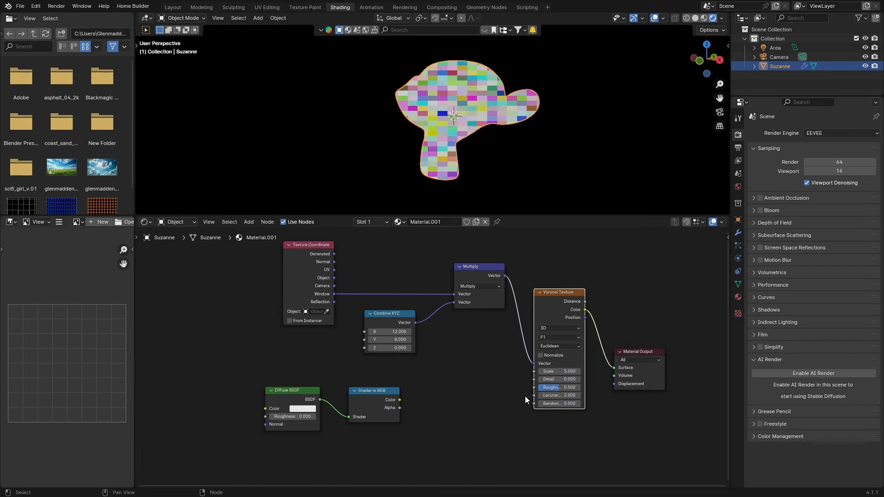
{"action": "left_click_drag", "start_coordinate": [584, 308], "coordinate": [562, 371]}
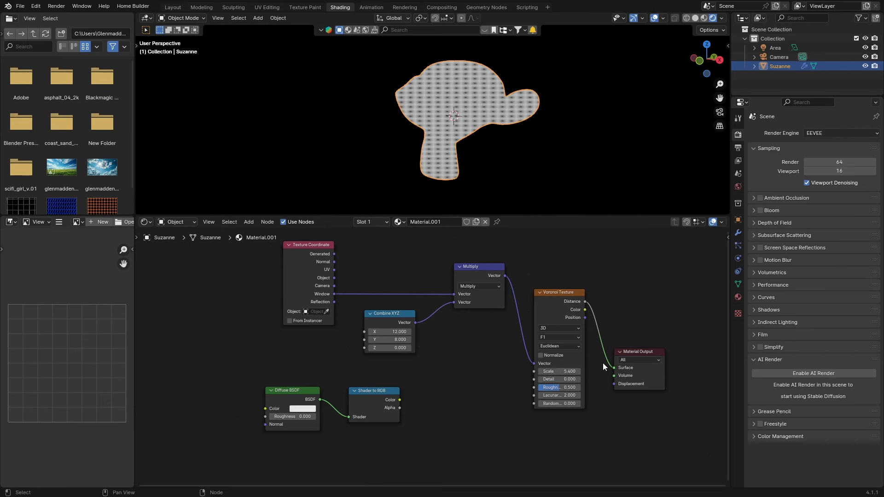
Step: Insert a Math node set to Less Than after the Voronoi Texture and connect the Shader to RGB Color to its Threshold
{"action": "left_click_drag", "start_coordinate": [633, 377], "coordinate": [669, 378]}
{"action": "left_click_drag", "start_coordinate": [552, 306], "coordinate": [537, 305]}
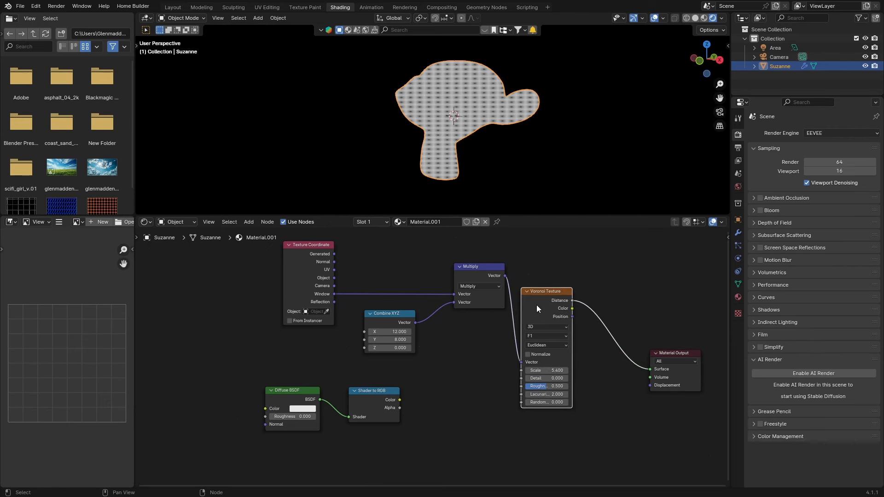
{"action": "key", "text": "shift+a"}
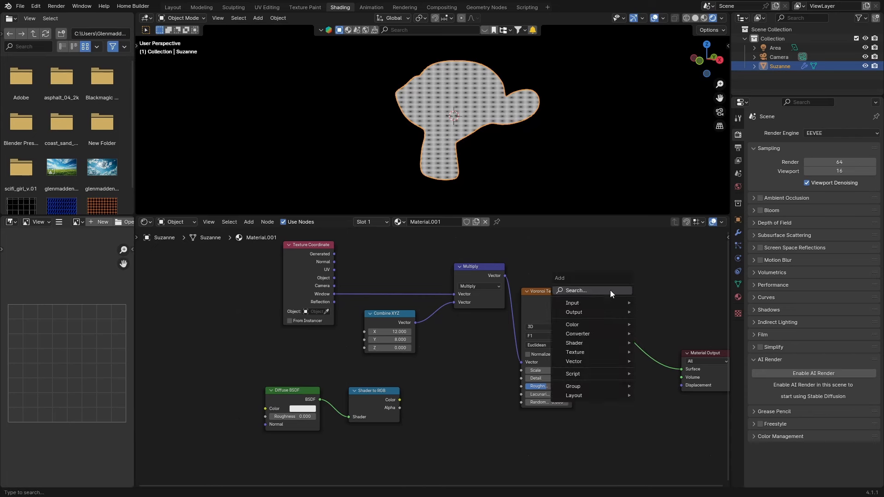
{"action": "type", "text": "math"}
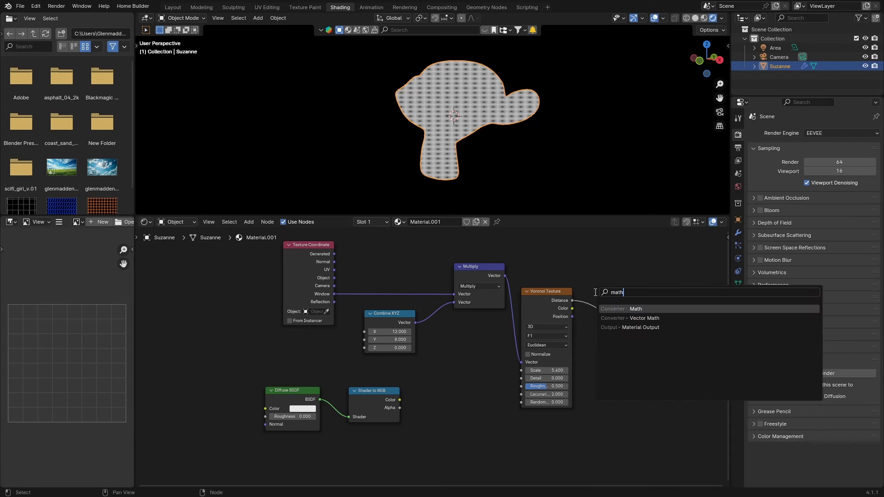
{"action": "key", "text": "Return"}
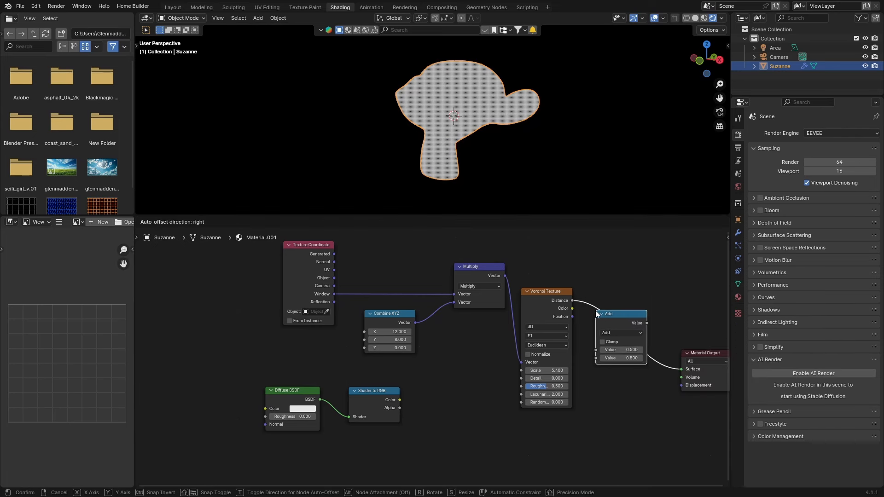
{"action": "left_click", "coordinate": [616, 330]}
{"action": "left_click", "coordinate": [617, 332]}
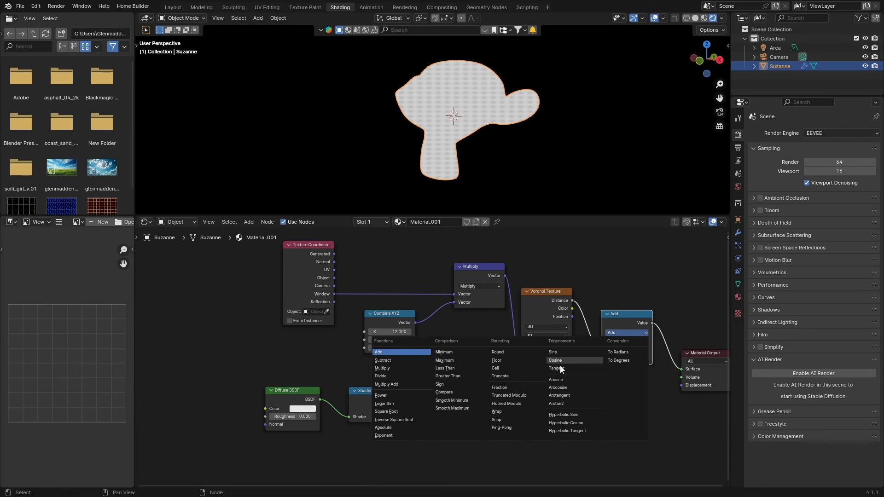
{"action": "left_click", "coordinate": [447, 368]}
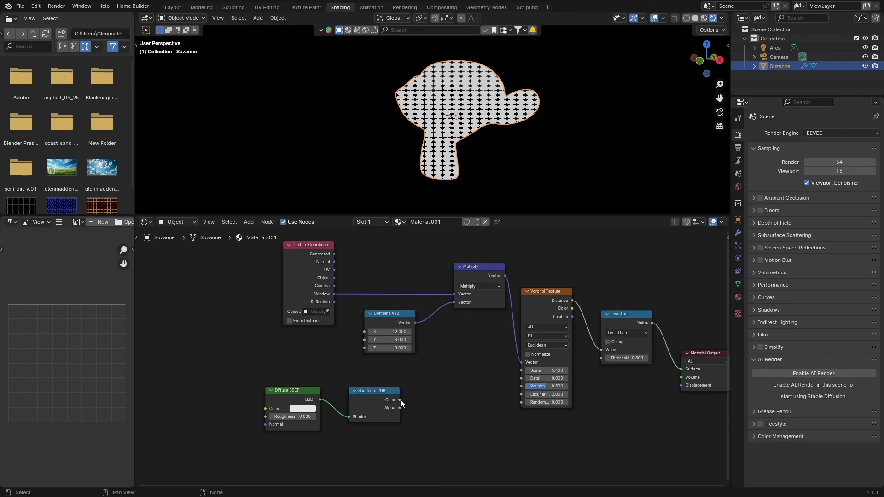
{"action": "left_click_drag", "start_coordinate": [400, 400], "coordinate": [602, 357]}
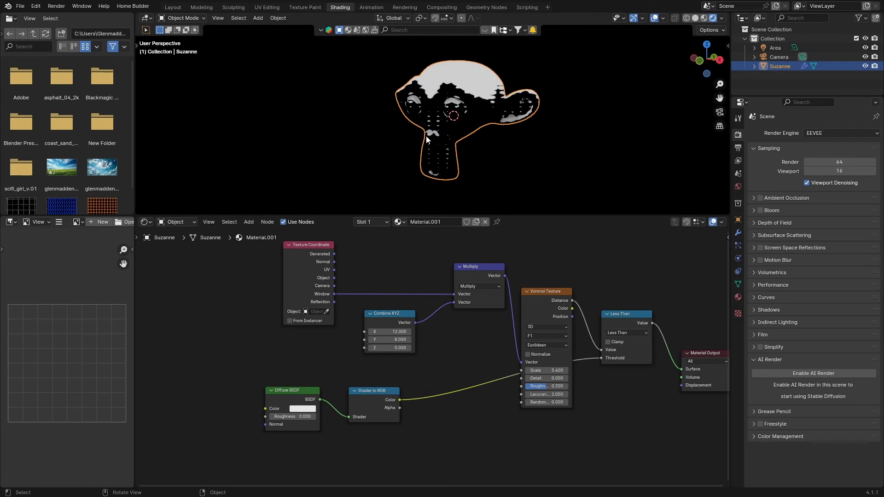
Step: Insert a Math node on the link between the Shader to RGB Color output and the Less Than node's Threshold
{"action": "key", "text": "shift+a"}
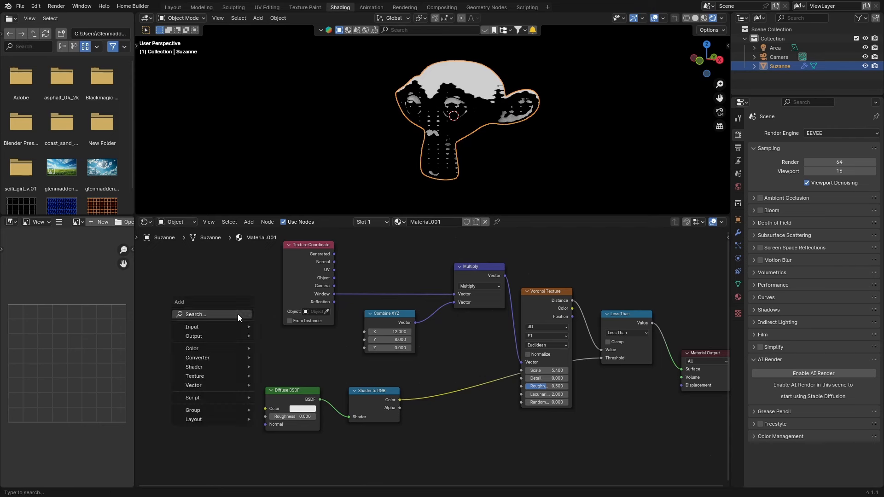
{"action": "type", "text": "mat"}
{"action": "type", "text": "h"}
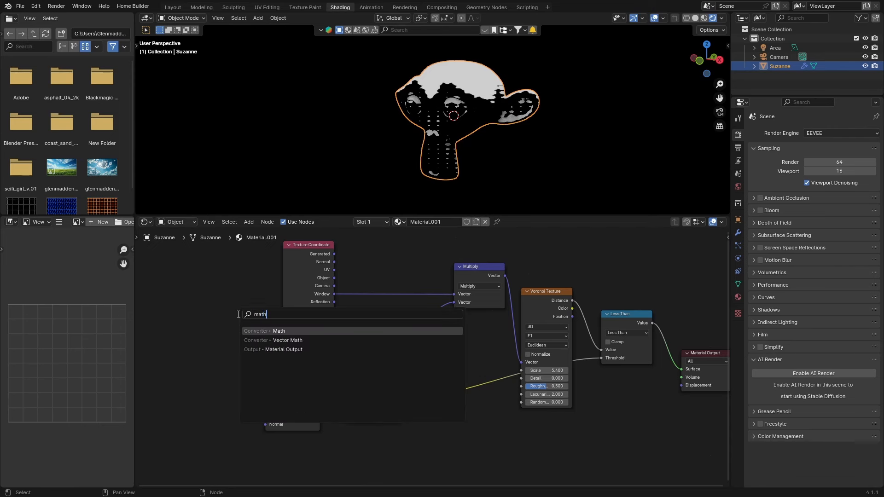
{"action": "key", "text": "Return"}
{"action": "left_click", "coordinate": [437, 371]}
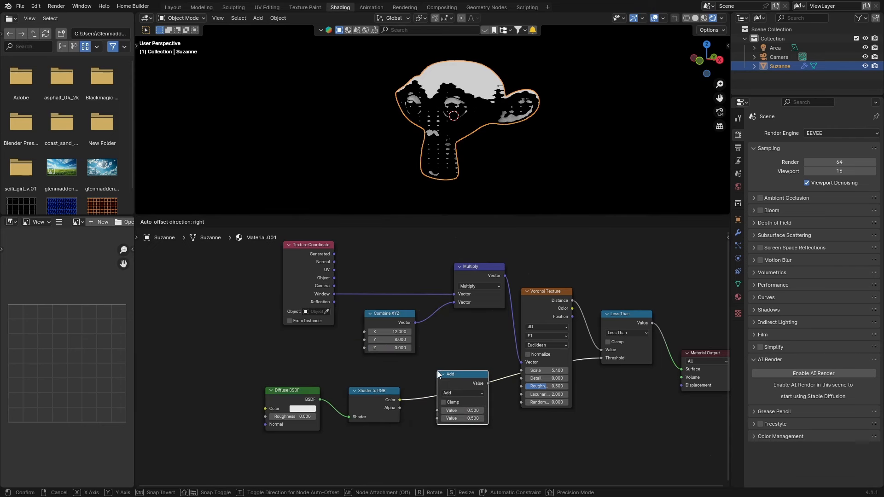
Step: Set the new Math node after Shader to RGB to Multiply with a value of -1
{"action": "left_click", "coordinate": [471, 393]}
{"action": "left_click", "coordinate": [451, 317]}
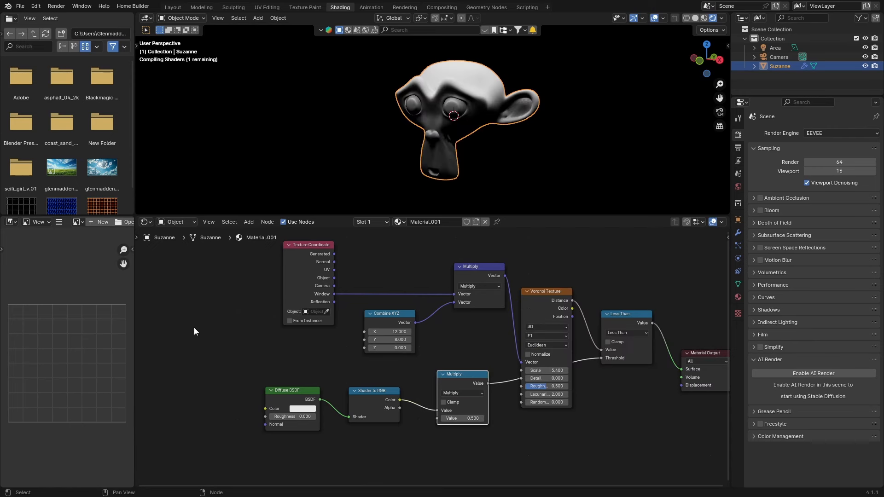
{"action": "double_click", "coordinate": [463, 419]}
{"action": "key", "text": "BackSpace"}
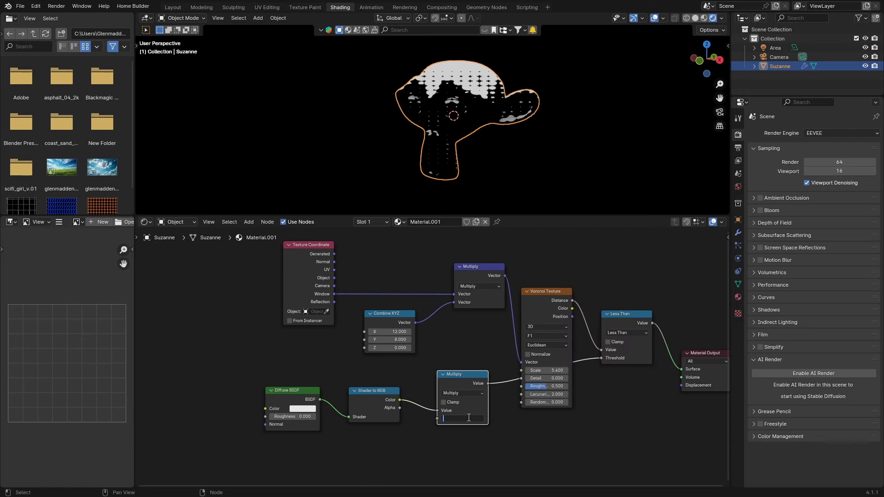
{"action": "type", "text": "0"}
{"action": "key", "text": "Return"}
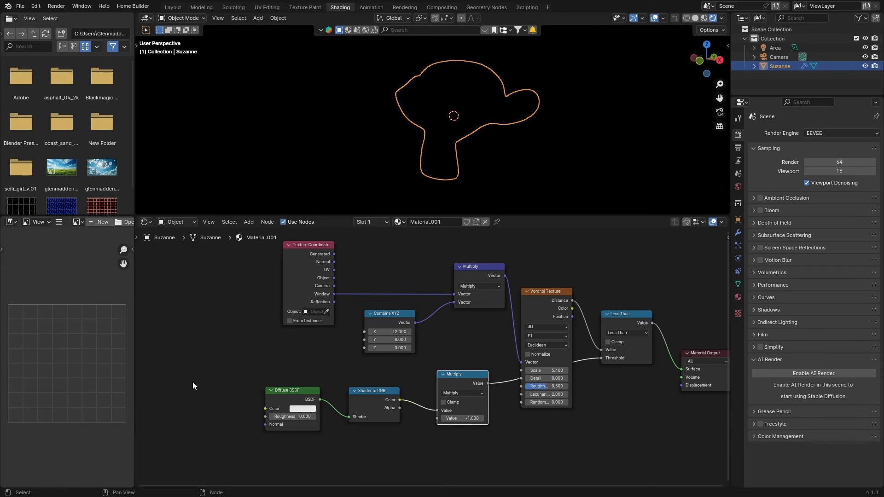
Step: Move the Diffuse BSDF, Shader to RGB and Multiply nodes further left to make room before the Less Than node
{"action": "left_click_drag", "start_coordinate": [265, 409], "coordinate": [198, 396]}
{"action": "key", "text": "Escape"}
{"action": "left_click_drag", "start_coordinate": [284, 402], "coordinate": [173, 344]}
{"action": "left_click_drag", "start_coordinate": [366, 406], "coordinate": [246, 402]}
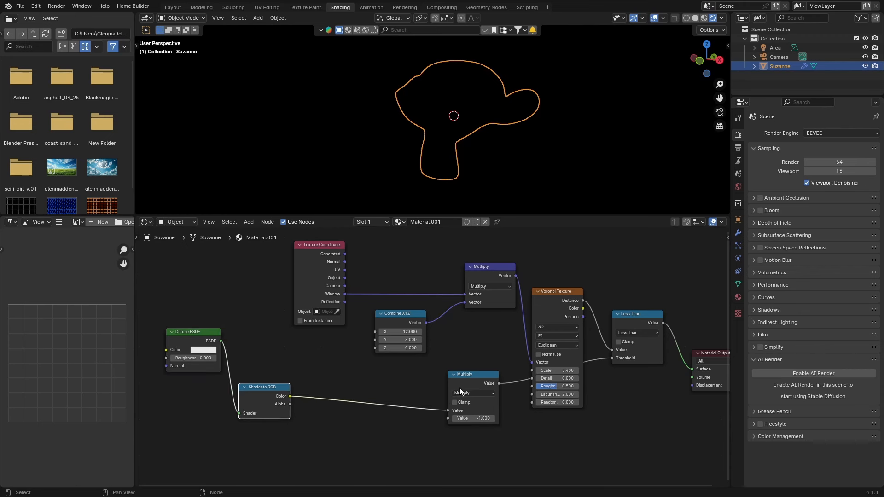
{"action": "left_click_drag", "start_coordinate": [458, 383], "coordinate": [343, 396]}
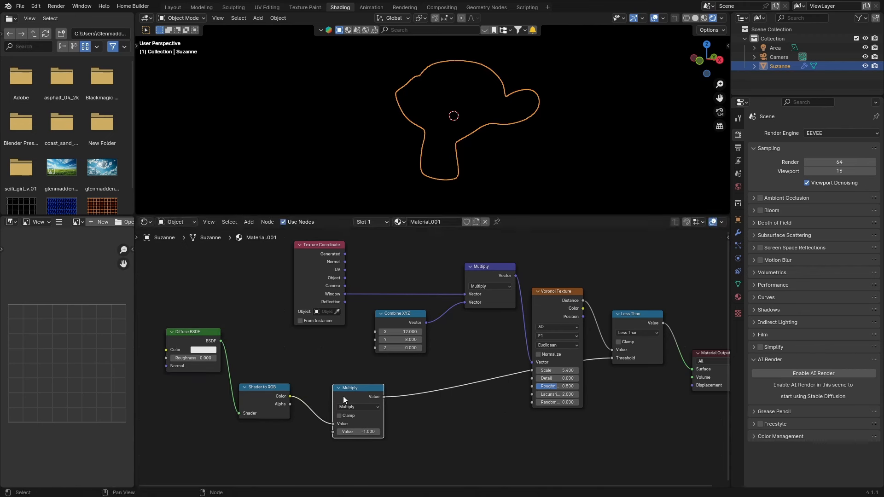
Step: Insert a Map Range node on the link between the Multiply node and the Less Than node's Threshold
{"action": "key", "text": "shift+a"}
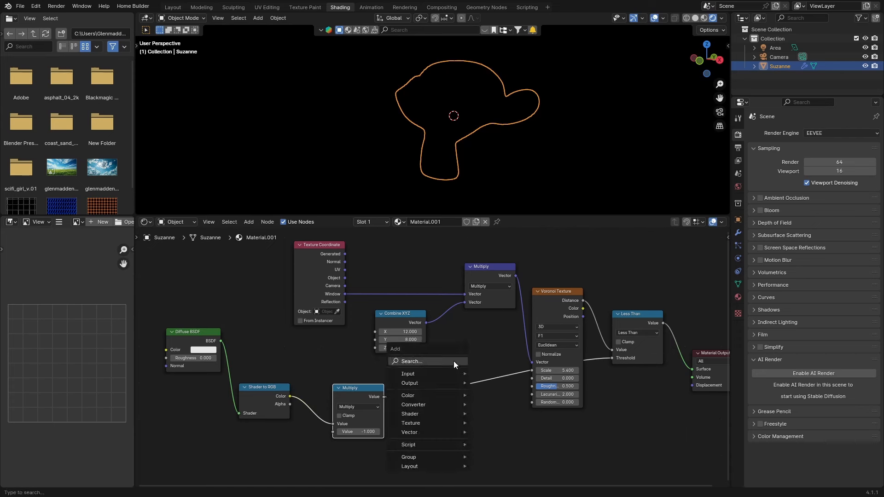
{"action": "type", "text": "map"}
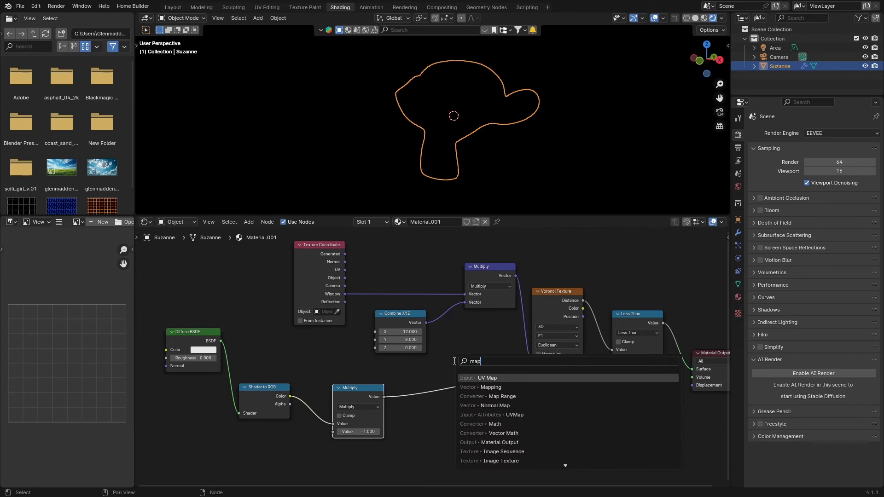
{"action": "key", "text": "Down"}
{"action": "key", "text": "Down"}
{"action": "key", "text": "Return"}
{"action": "left_click", "coordinate": [427, 367]}
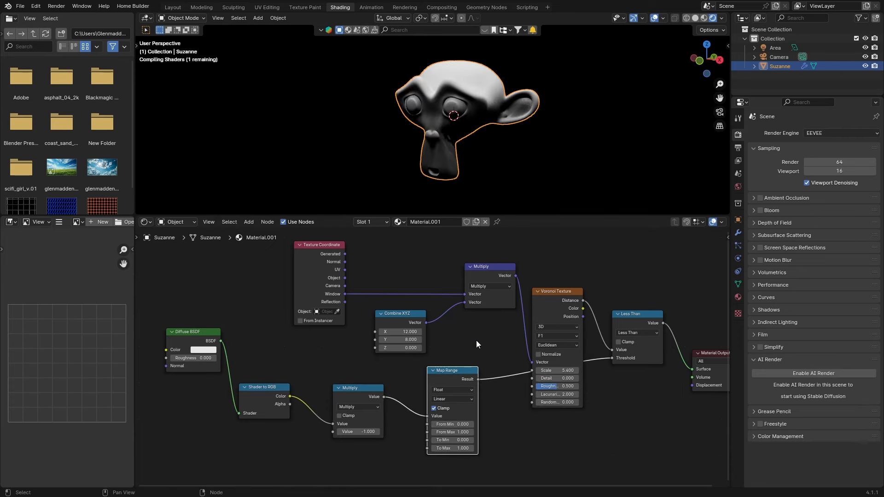
Step: Set the Map Range node's From Min to -1
{"action": "left_click", "coordinate": [452, 425]}
{"action": "key", "text": "BackSpace"}
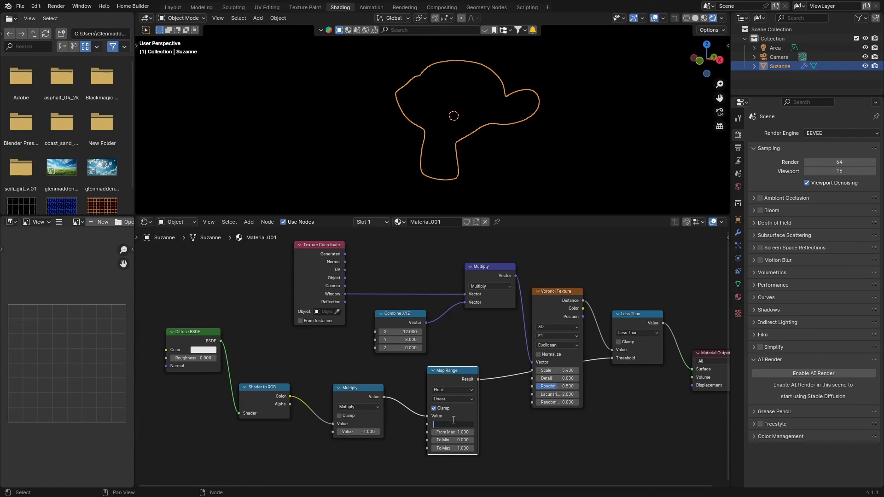
{"action": "type", "text": "-1"}
{"action": "key", "text": "Return"}
Step: Move the Map Range node below the Voronoi Texture and shift the Less Than and Material Output nodes further right
{"action": "key", "text": "g"}
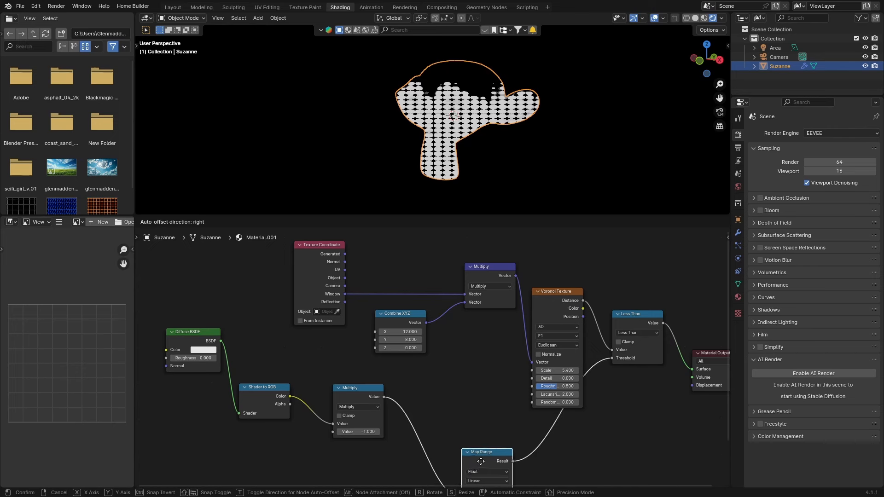
{"action": "left_click", "coordinate": [540, 434]}
{"action": "left_click_drag", "start_coordinate": [653, 344], "coordinate": [669, 414]}
{"action": "scroll", "coordinate": [648, 363], "scroll_direction": "down", "scroll_amount": 1}
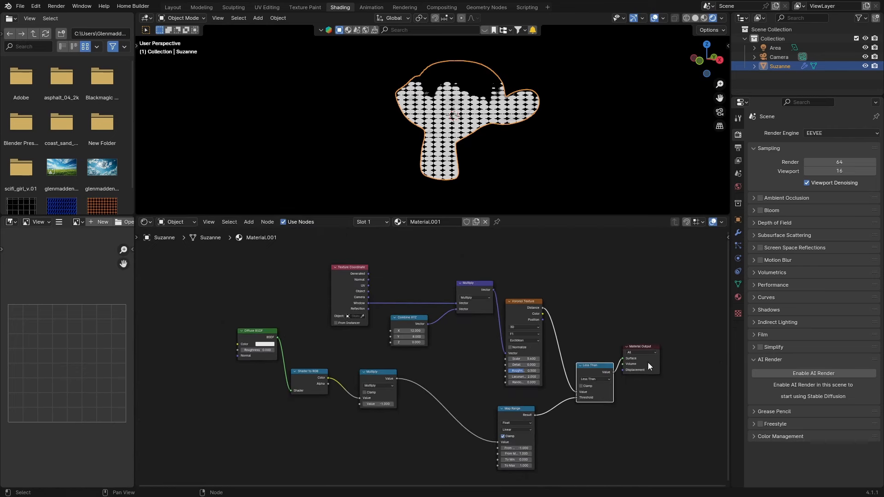
{"action": "left_click_drag", "start_coordinate": [648, 366], "coordinate": [681, 365]}
{"action": "left_click_drag", "start_coordinate": [611, 399], "coordinate": [636, 395]}
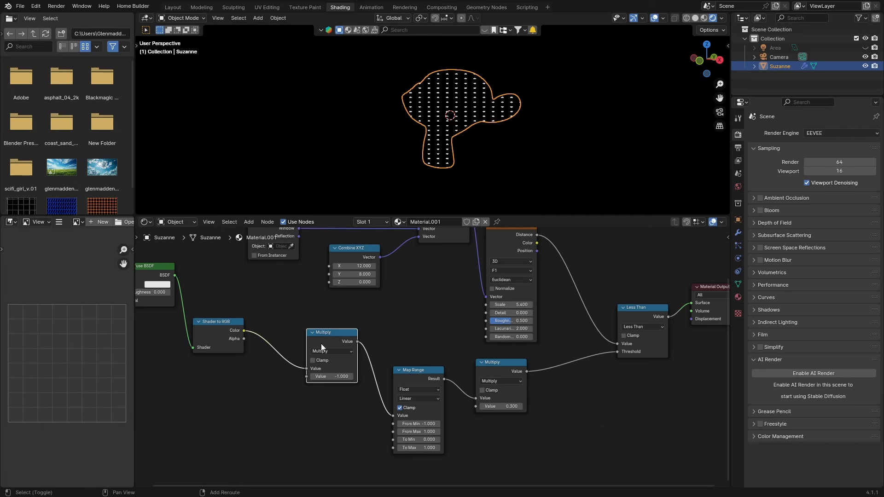
Step: Duplicate the -1 Multiply node, connect its output to the original's second Value and Map Range's From Min, and set its first value to 1.3
{"action": "key", "text": "shift+d"}
{"action": "left_click", "coordinate": [240, 410]}
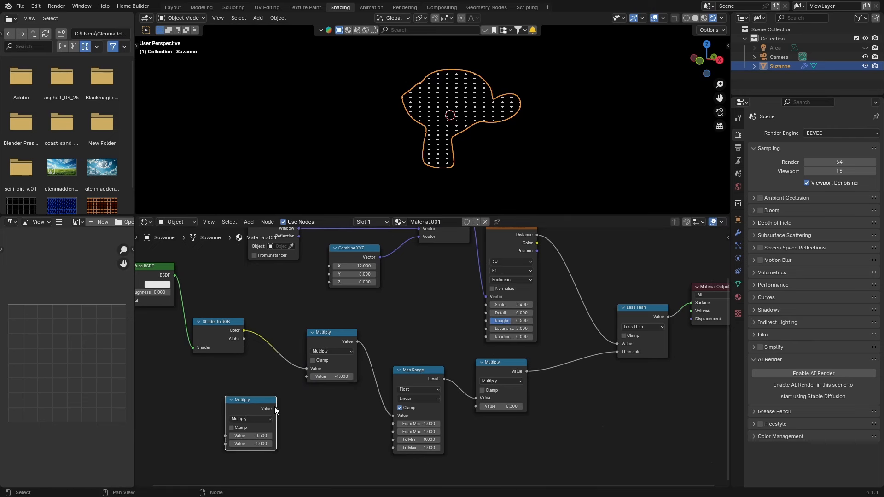
{"action": "left_click_drag", "start_coordinate": [275, 407], "coordinate": [302, 377]}
{"action": "left_click_drag", "start_coordinate": [275, 408], "coordinate": [393, 424]}
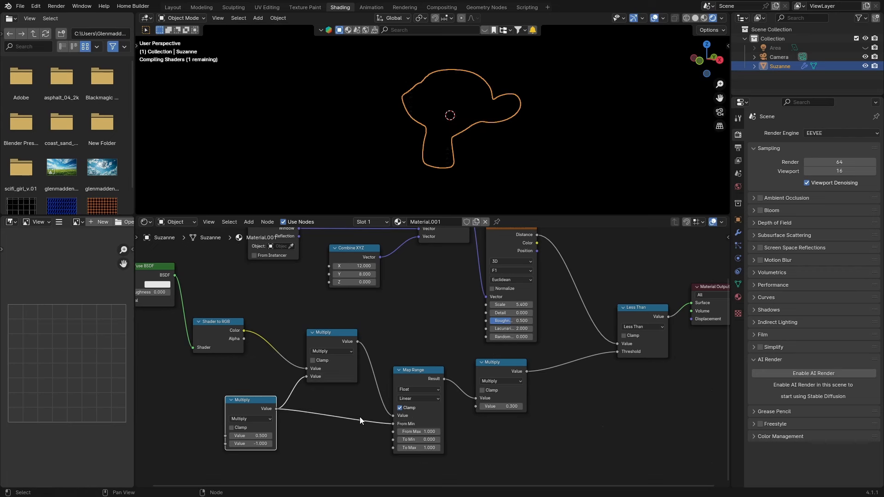
{"action": "left_click_drag", "start_coordinate": [252, 436], "coordinate": [224, 435]}
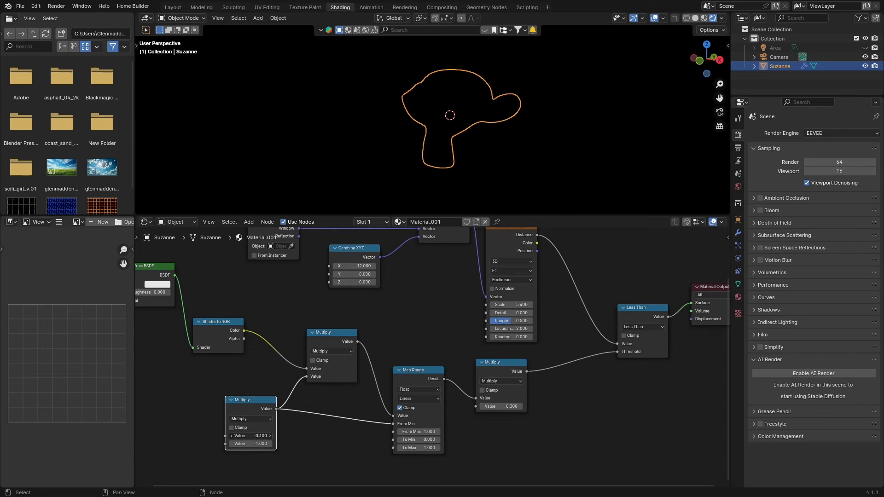
{"action": "left_click_drag", "start_coordinate": [409, 435], "coordinate": [279, 436]}
Step: In the Layout workspace with solid viewport shading, rotate the area light slightly
{"action": "left_click", "coordinate": [172, 8]}
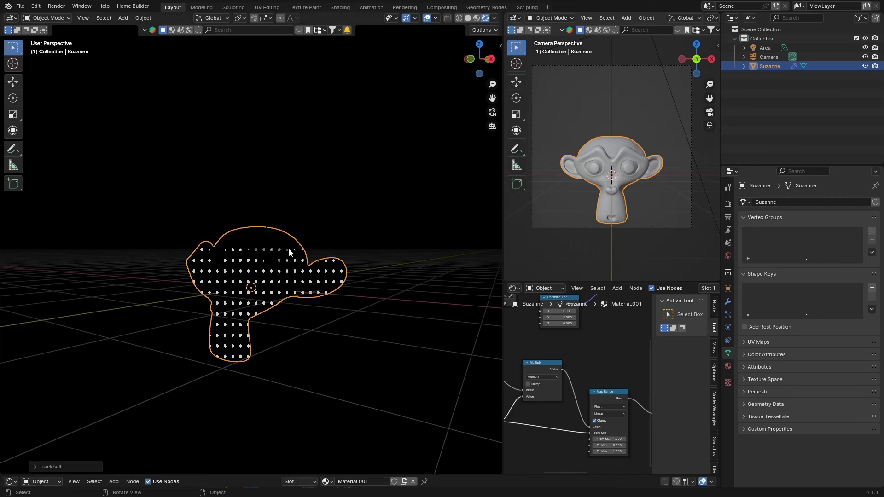
{"action": "left_click", "coordinate": [468, 18]}
{"action": "scroll", "coordinate": [211, 269], "scroll_direction": "down", "scroll_amount": 5}
{"action": "left_click", "coordinate": [290, 108]}
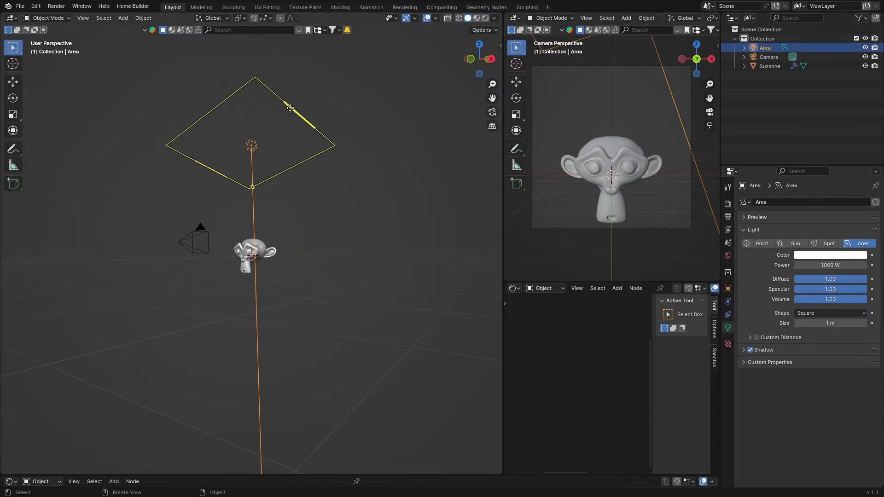
{"action": "key", "text": "r"}
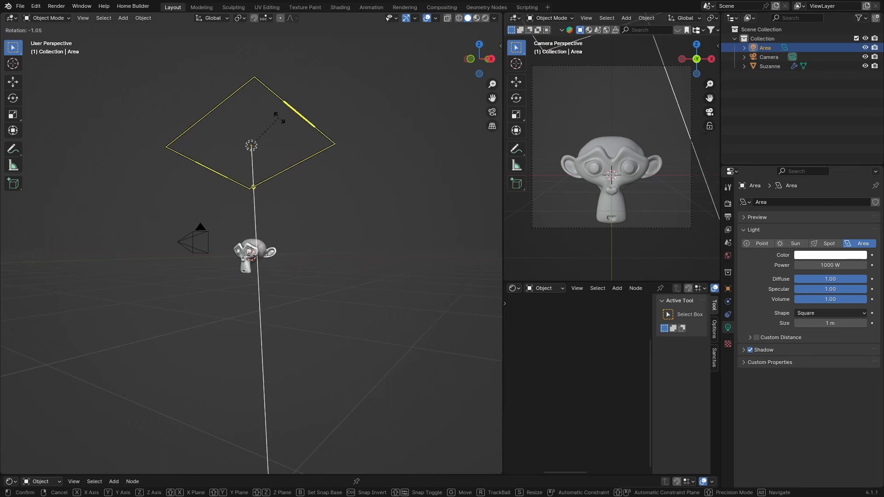
{"action": "left_click", "coordinate": [279, 118]}
Step: From the top view, move the area light about 8 m along the X axis to the side of the monkey head
{"action": "left_click", "coordinate": [480, 44]}
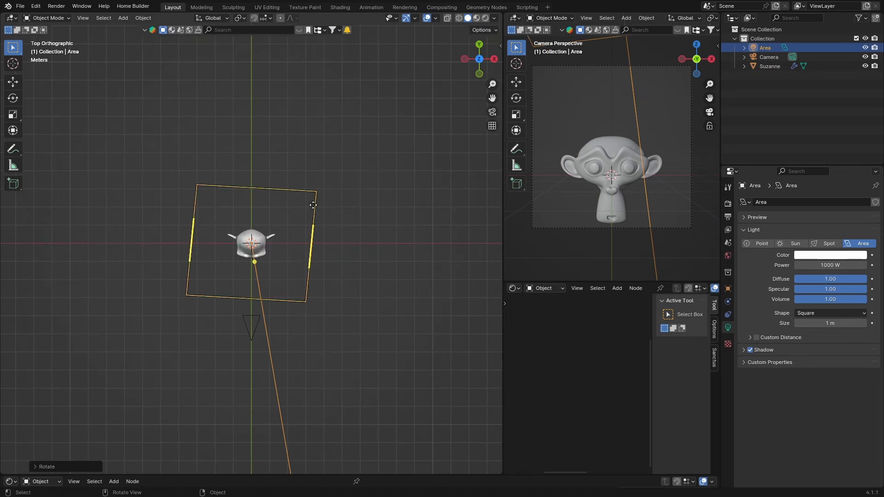
{"action": "key", "text": "g"}
{"action": "key", "text": "x"}
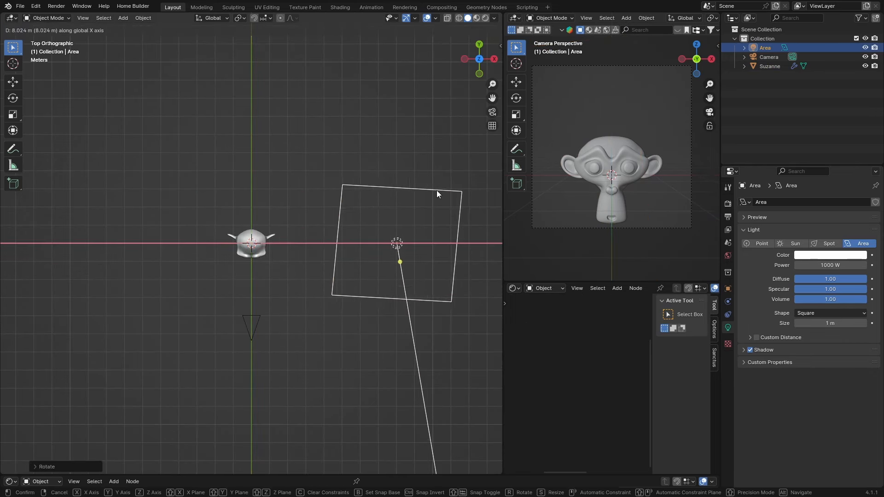
{"action": "left_click", "coordinate": [437, 189]}
Step: Rotate the area light freely so that it points at the monkey head from the side
{"action": "middle_click_drag", "start_coordinate": [437, 190], "coordinate": [428, 310]}
{"action": "key", "text": "r"}
{"action": "key", "text": "r"}
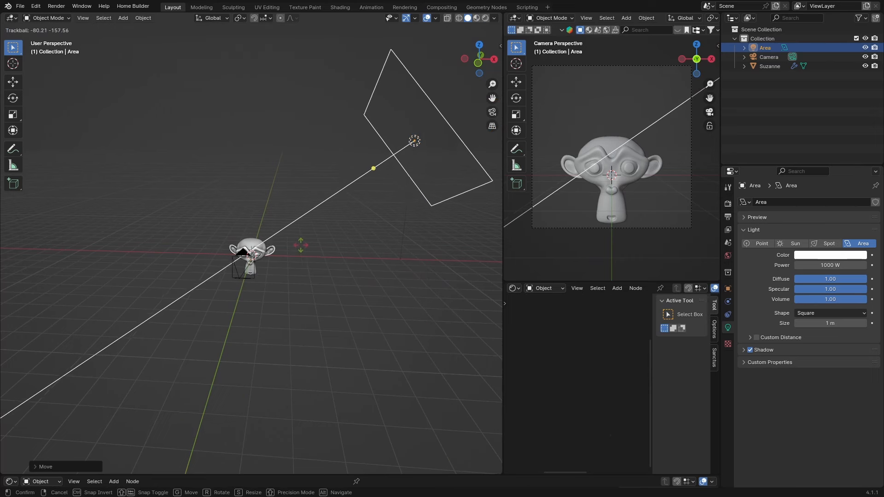
{"action": "left_click", "coordinate": [302, 245]}
{"action": "middle_click_drag", "start_coordinate": [313, 305], "coordinate": [222, 371]}
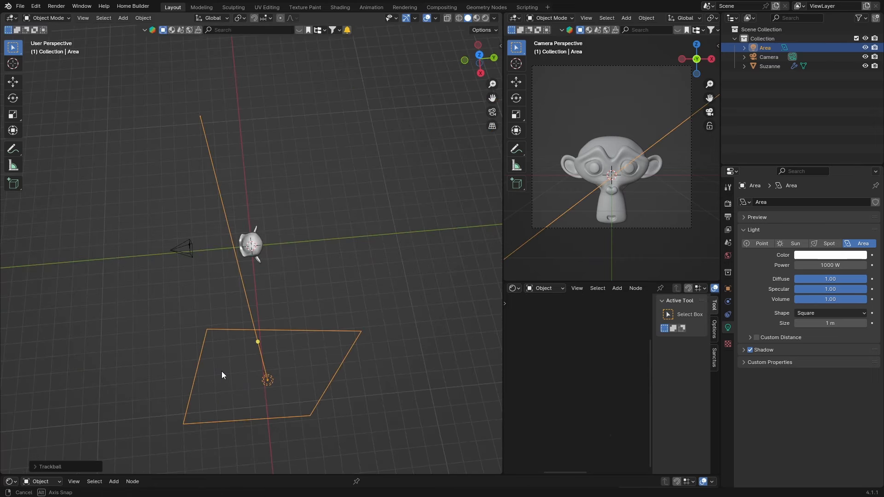
{"action": "key", "text": "r"}
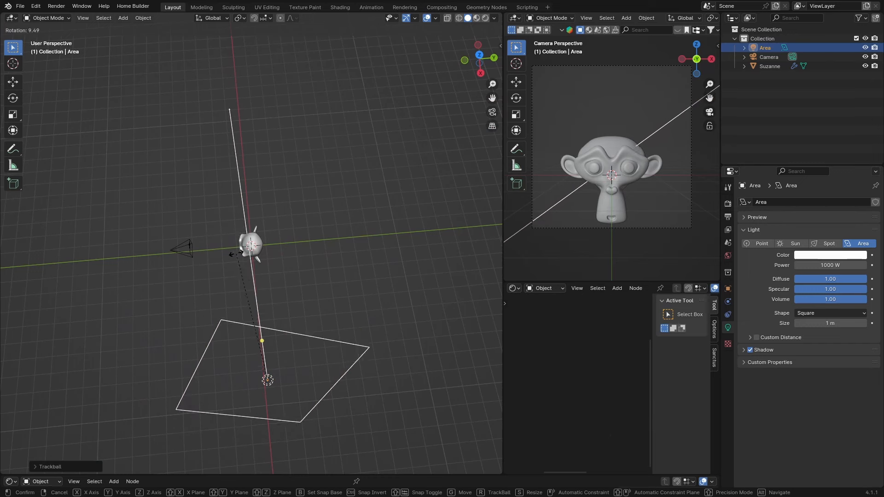
{"action": "left_click", "coordinate": [241, 254]}
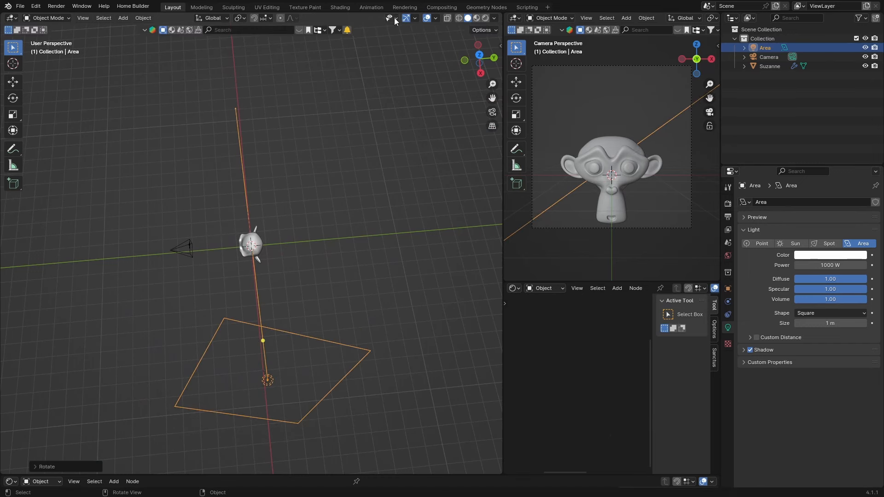
Step: In the Shading workspace, select the monkey head and space the Less Than and Material Output nodes further apart
{"action": "left_click", "coordinate": [340, 8]}
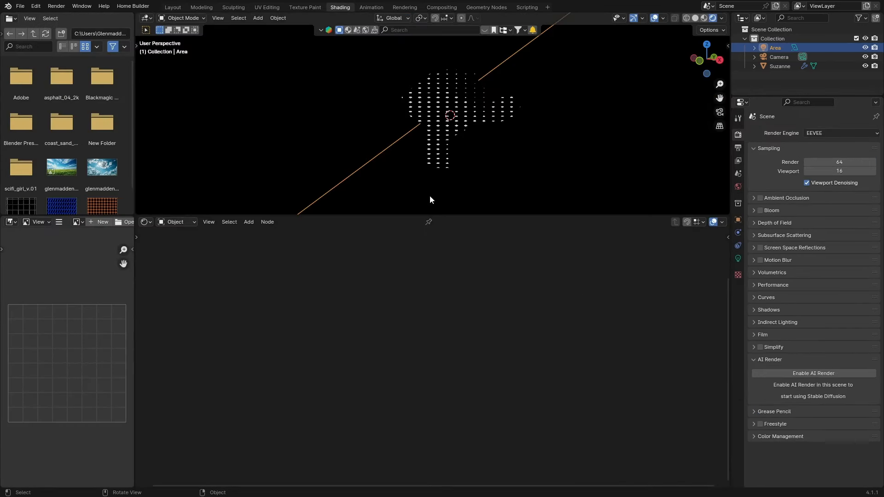
{"action": "left_click", "coordinate": [450, 123]}
{"action": "scroll", "coordinate": [645, 320], "scroll_direction": "down", "scroll_amount": 2}
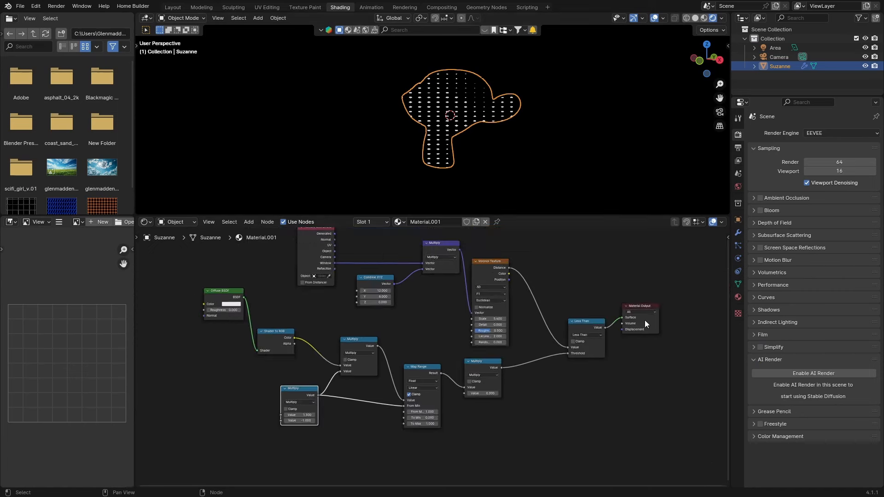
{"action": "left_click_drag", "start_coordinate": [645, 320], "coordinate": [703, 340]}
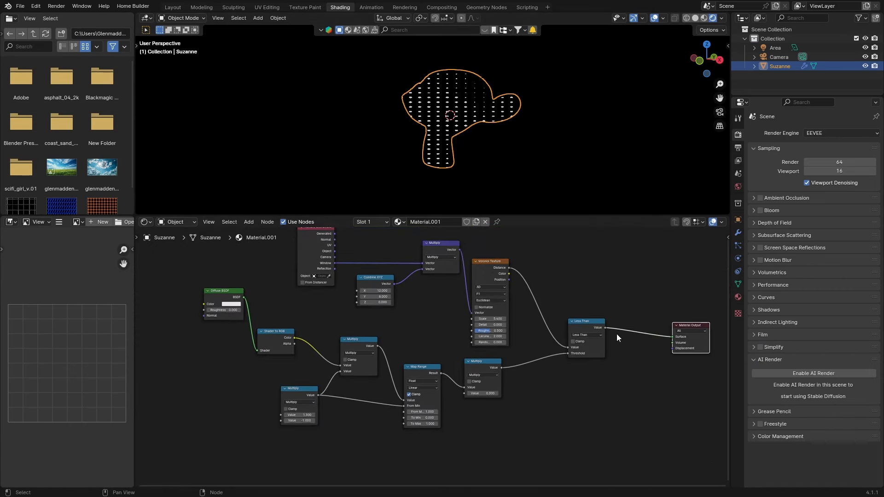
{"action": "left_click_drag", "start_coordinate": [574, 328], "coordinate": [540, 317]}
Step: Insert a color Mix node between Less Than and Material Output, with the Less Than Value feeding its Factor
{"action": "scroll", "coordinate": [639, 361], "scroll_direction": "up", "scroll_amount": 3}
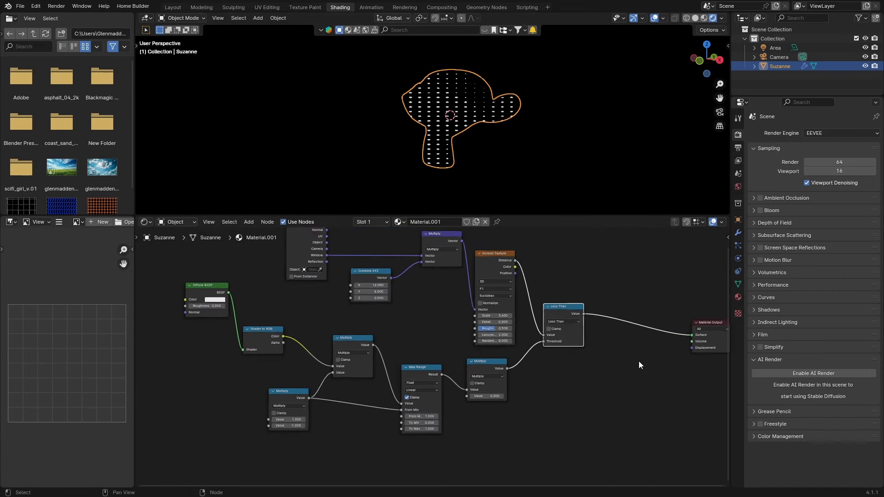
{"action": "middle_click_drag", "start_coordinate": [642, 392], "coordinate": [531, 392]}
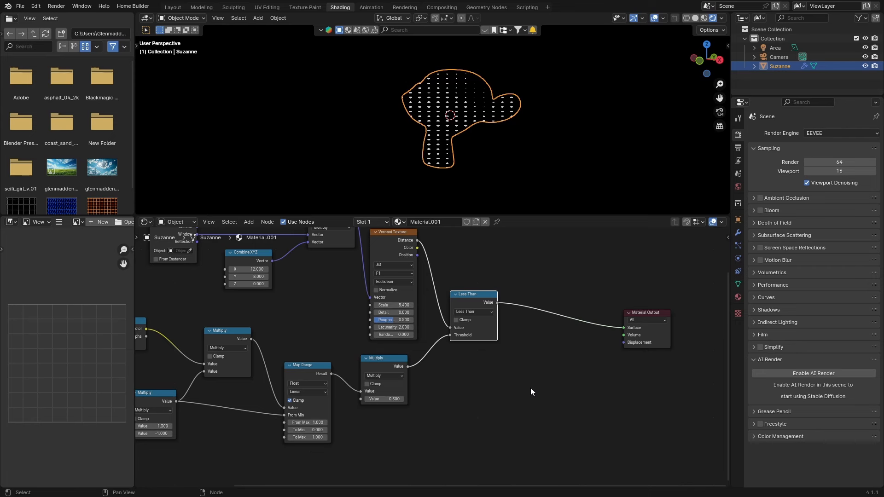
{"action": "left_click", "coordinate": [531, 388]}
{"action": "key", "text": "shift+a"}
{"action": "left_click", "coordinate": [562, 275]}
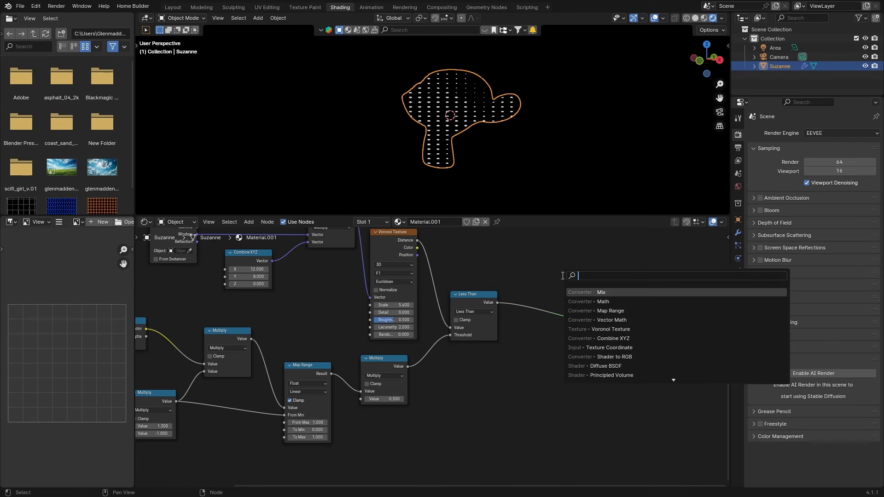
{"action": "type", "text": "mix"}
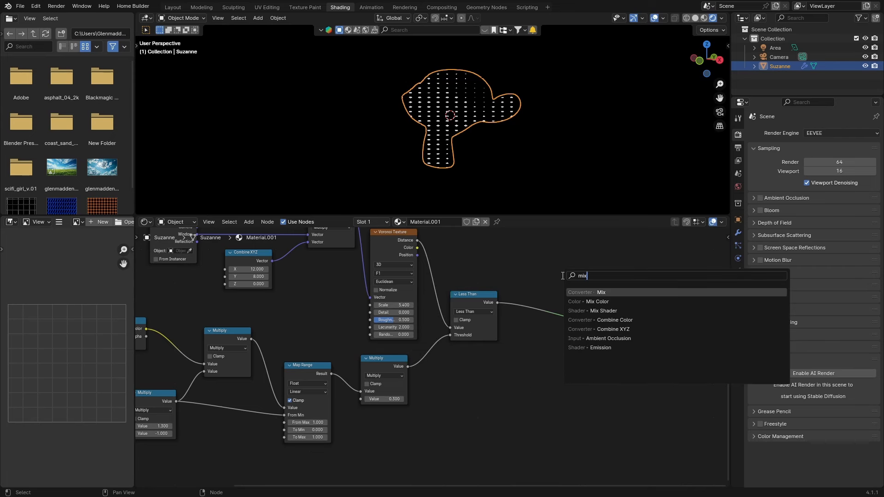
{"action": "key", "text": "Return"}
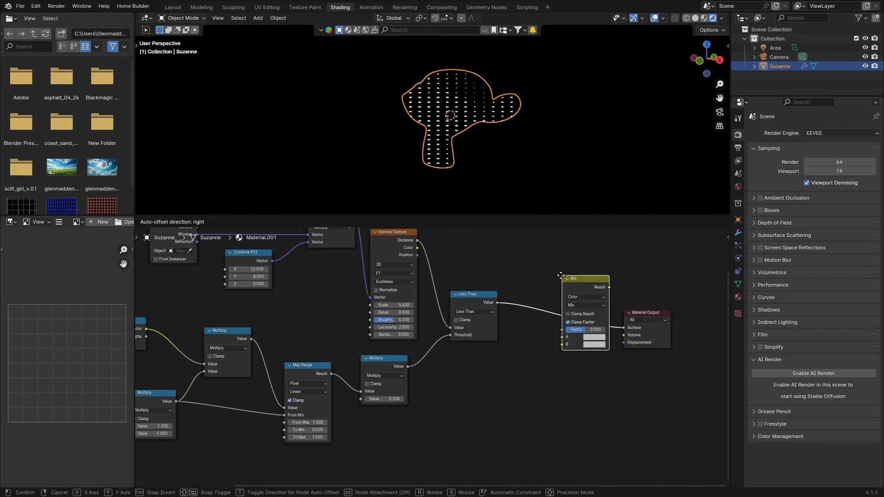
{"action": "left_click", "coordinate": [551, 293]}
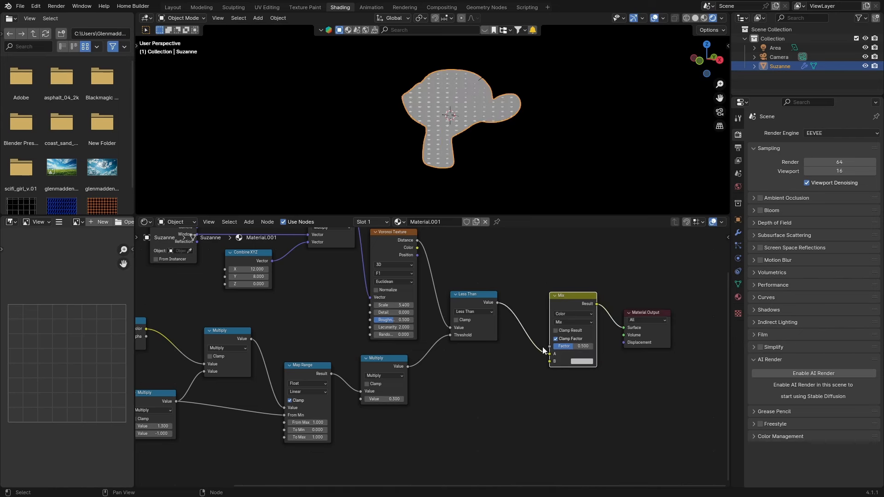
{"action": "left_click_drag", "start_coordinate": [548, 352], "coordinate": [549, 347]}
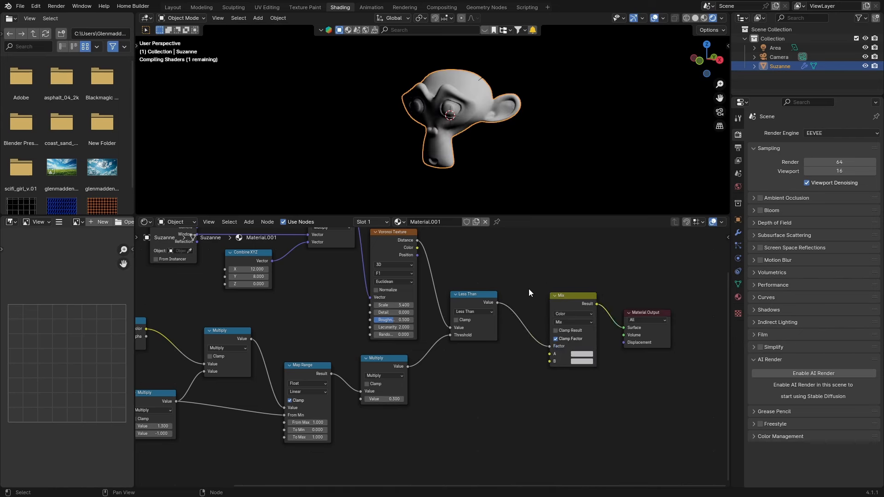
Step: Brighten color A of the Mix node to near white and darken color B to black
{"action": "left_click", "coordinate": [582, 354]}
{"action": "left_click_drag", "start_coordinate": [639, 266], "coordinate": [639, 253]}
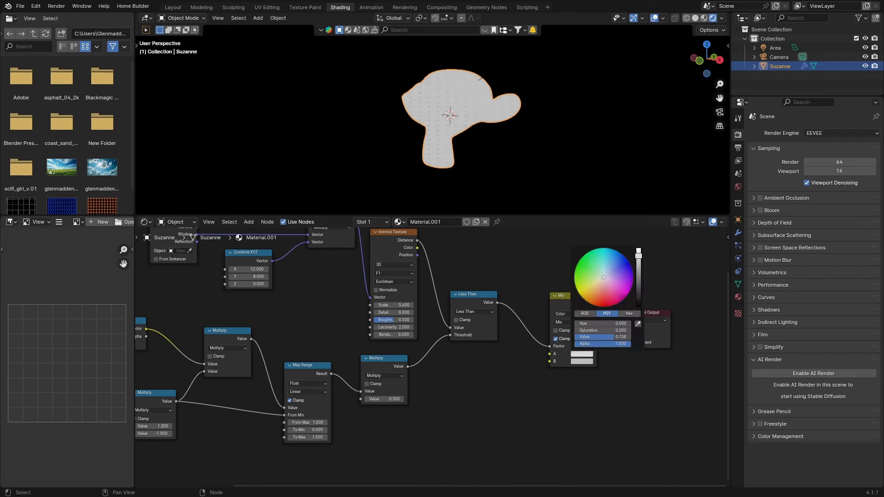
{"action": "left_click", "coordinate": [578, 360]}
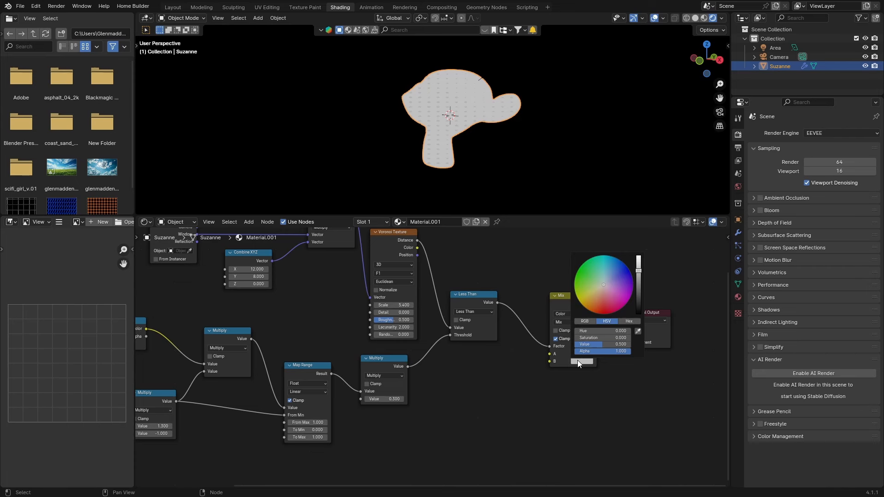
{"action": "left_click_drag", "start_coordinate": [638, 274], "coordinate": [639, 314]}
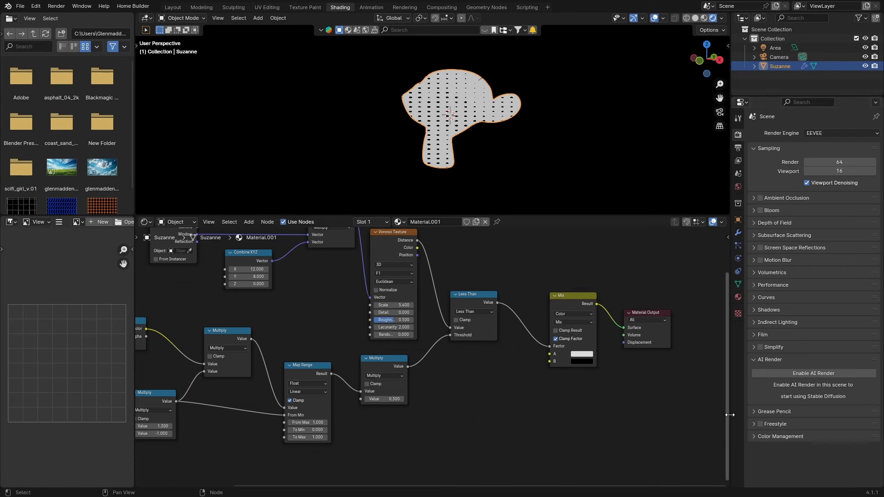
Step: Set the scene's Color Management View Transform to Standard
{"action": "left_click", "coordinate": [753, 436]}
{"action": "scroll", "coordinate": [753, 437], "scroll_direction": "down", "scroll_amount": 3}
{"action": "left_click", "coordinate": [814, 411]}
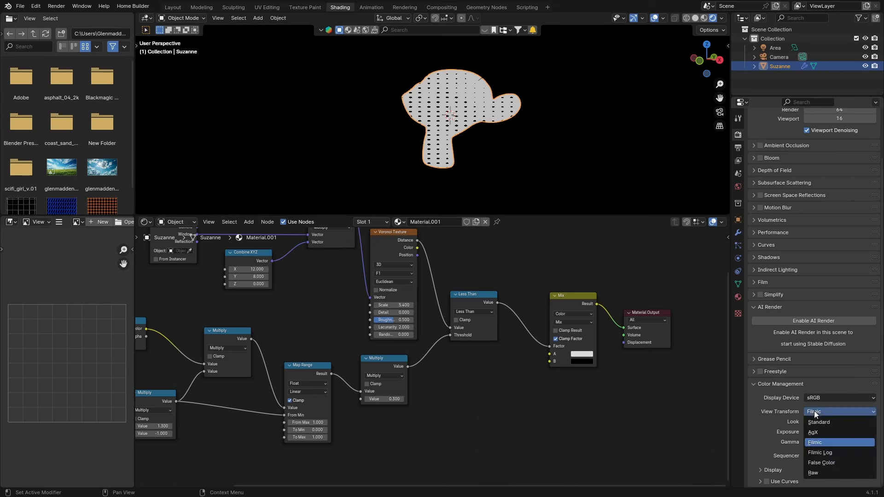
{"action": "left_click", "coordinate": [815, 421]}
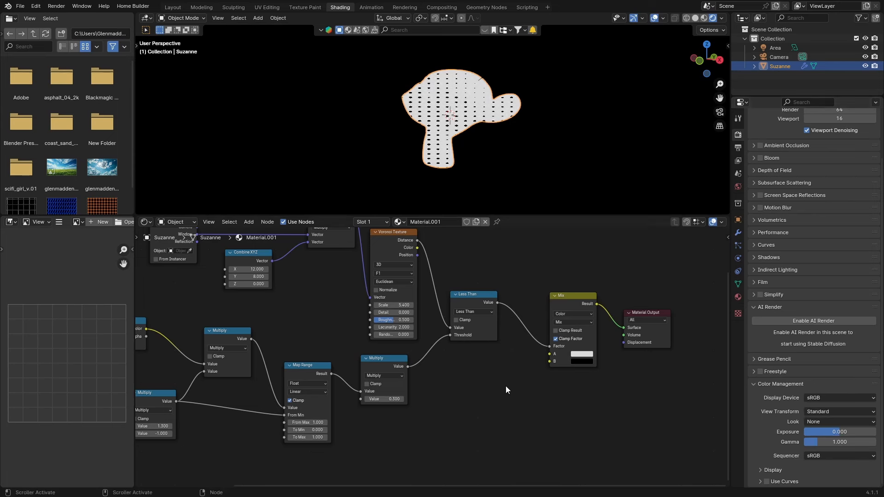
Step: Set Mix color A to pure white and raise the first value of the Multiply node feeding Map Range's From Min
{"action": "left_click", "coordinate": [586, 358]}
{"action": "left_click_drag", "start_coordinate": [637, 262], "coordinate": [638, 249]}
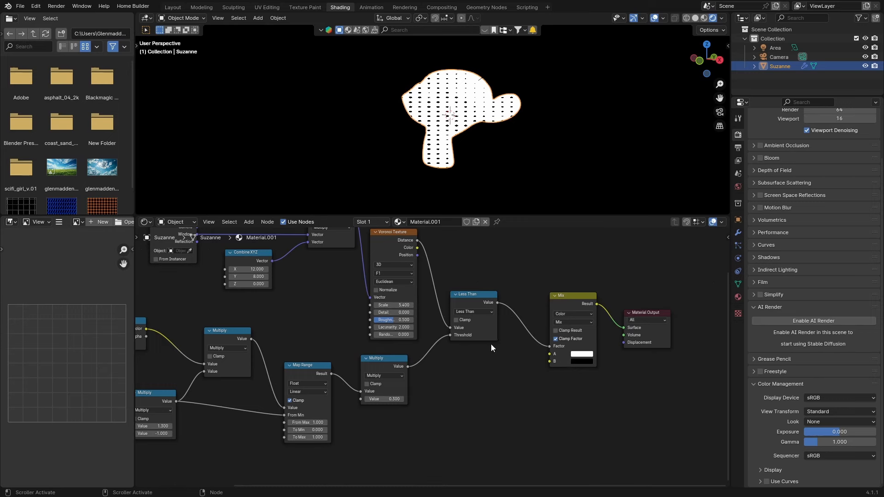
{"action": "middle_click_drag", "start_coordinate": [339, 441], "coordinate": [441, 433]}
{"action": "mouse_move", "coordinate": [249, 418]}
{"action": "left_mouse_down"}
{"action": "mouse_move", "coordinate": [294, 418]}
{"action": "mouse_move", "coordinate": [262, 418]}
{"action": "left_mouse_up"}
Step: In the Layout workspace, add a UV sphere at the monkey head's position and shade it smooth
{"action": "left_click", "coordinate": [172, 7]}
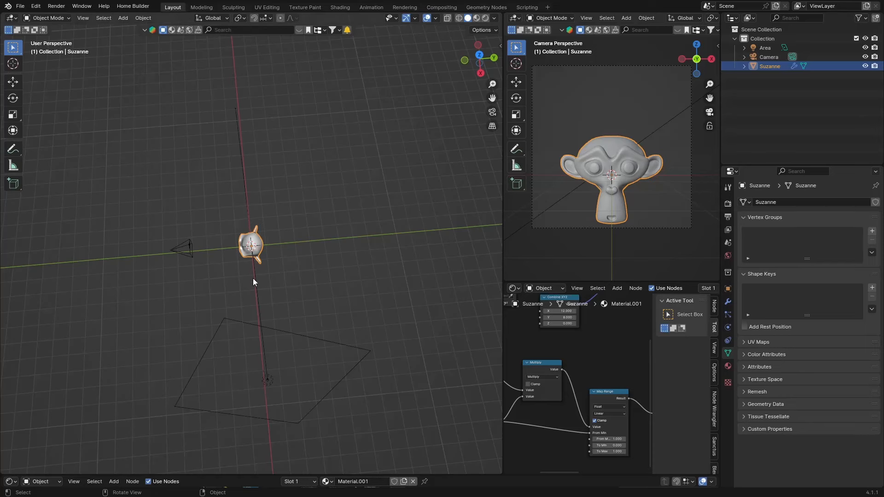
{"action": "middle_click_drag", "start_coordinate": [236, 290], "coordinate": [331, 239]}
{"action": "key", "text": "shift+a"}
{"action": "left_click", "coordinate": [231, 258]}
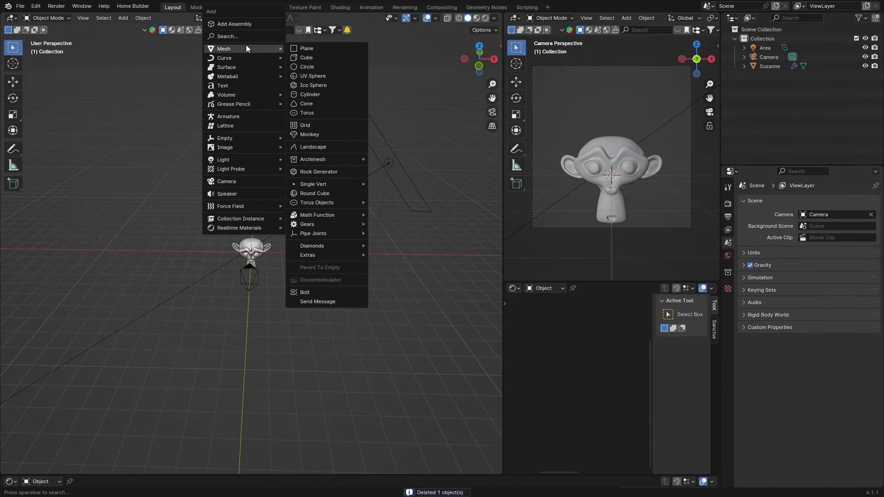
{"action": "left_click", "coordinate": [311, 76]}
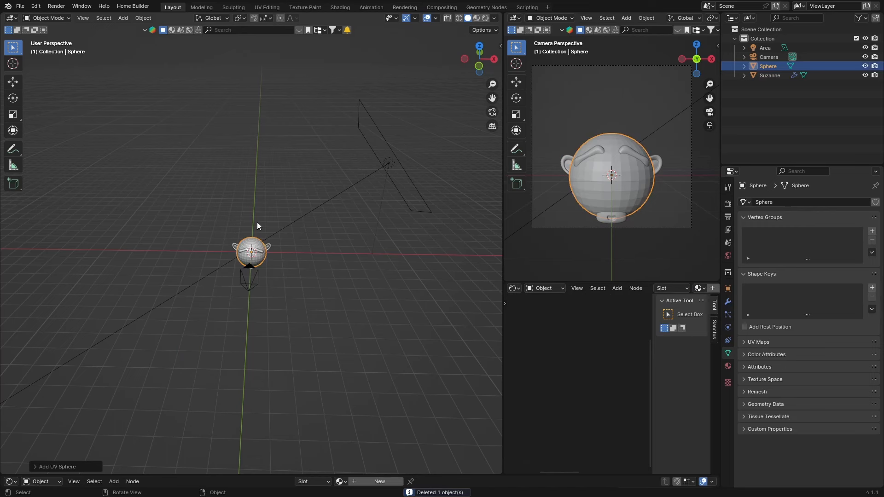
{"action": "right_click", "coordinate": [246, 242]}
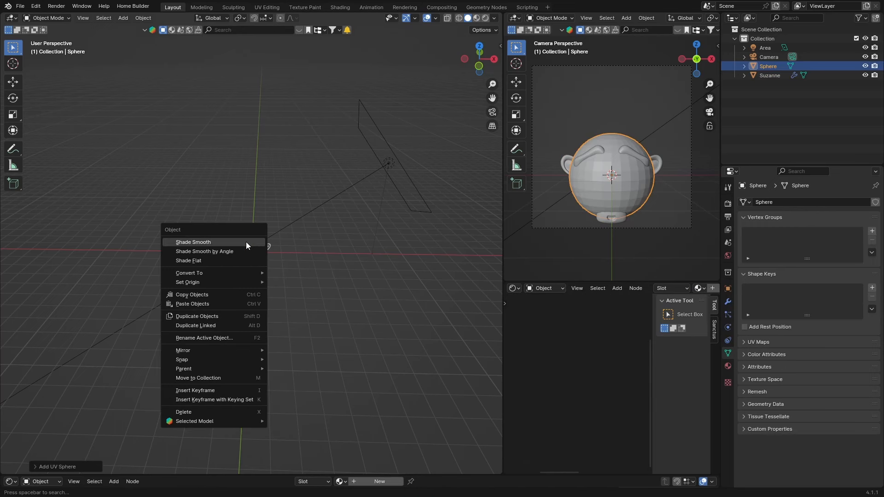
{"action": "left_click", "coordinate": [246, 241]}
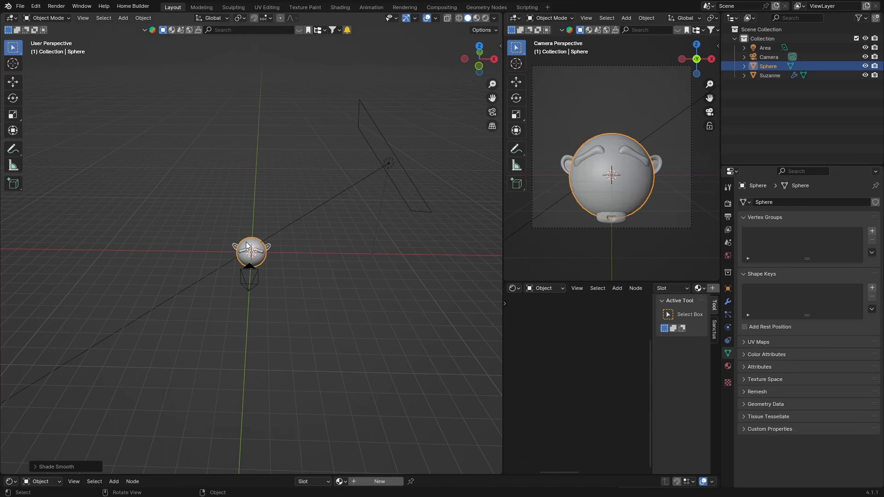
Step: Hide the monkey head in the viewport and select the sphere
{"action": "left_click", "coordinate": [269, 247]}
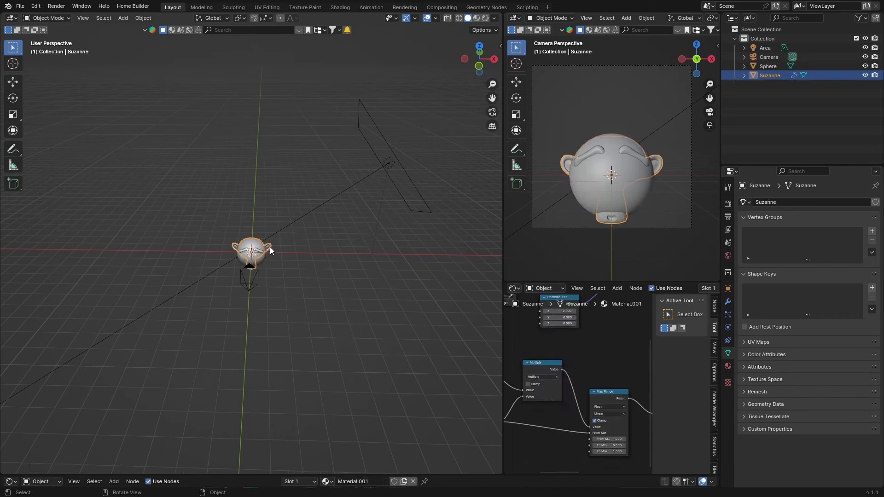
{"action": "left_click", "coordinate": [865, 75]}
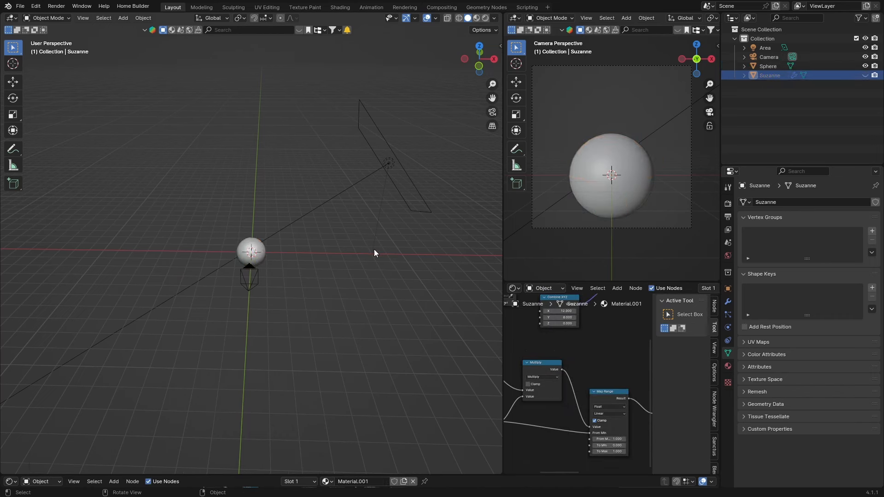
{"action": "left_click", "coordinate": [251, 252]}
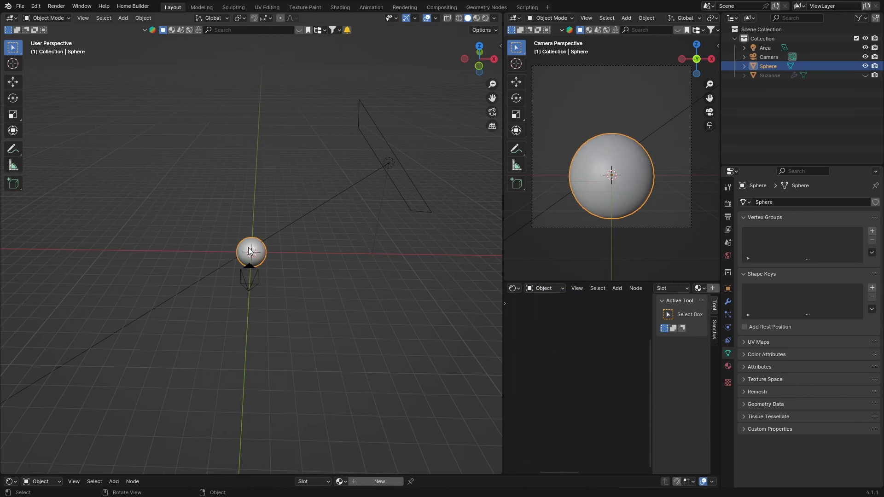
Step: Assign the existing Material.001 to the sphere and switch the main viewport to rendered shading
{"action": "left_click", "coordinate": [727, 366]}
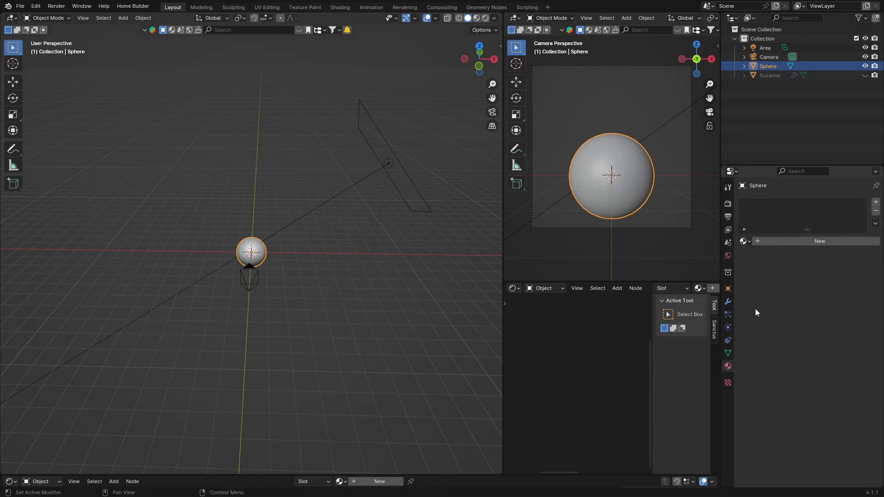
{"action": "left_click", "coordinate": [793, 242]}
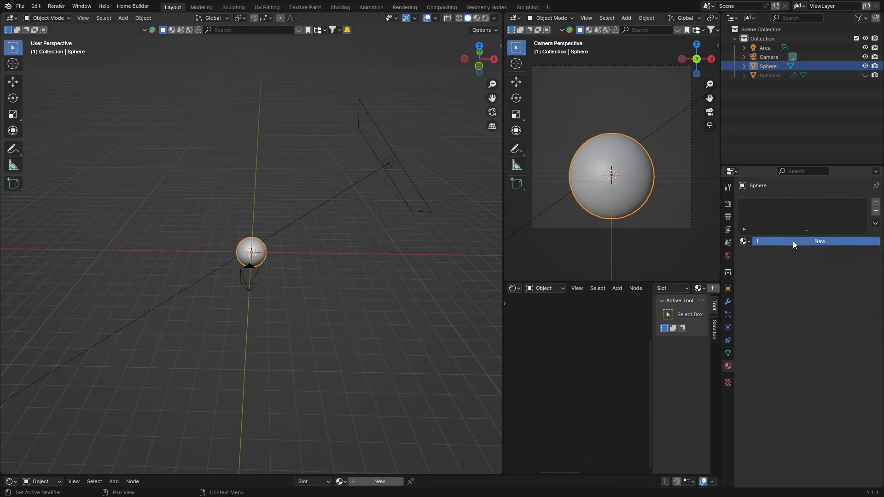
{"action": "left_click", "coordinate": [744, 241]}
{"action": "left_click", "coordinate": [745, 242]}
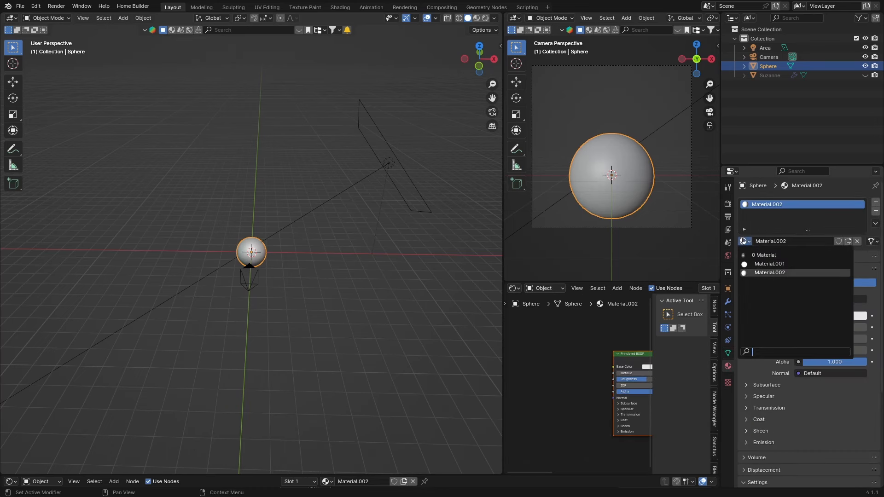
{"action": "left_click", "coordinate": [747, 263]}
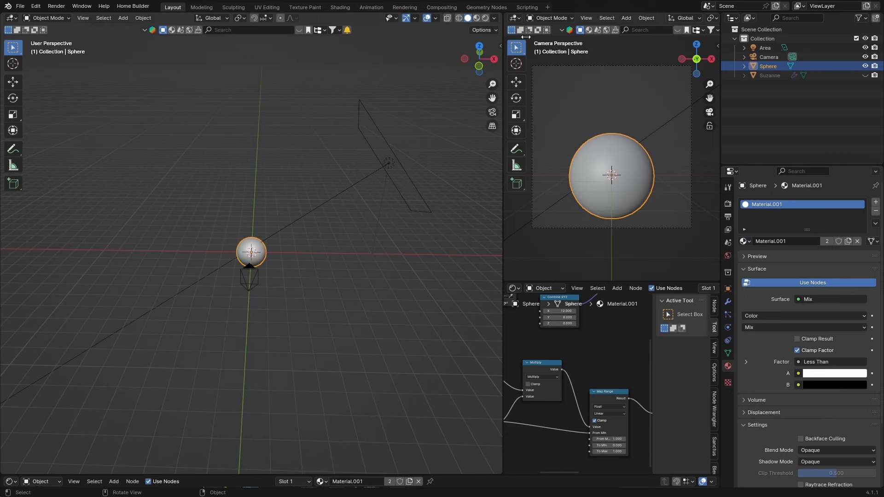
{"action": "left_click", "coordinate": [486, 18]}
{"action": "scroll", "coordinate": [284, 247], "scroll_direction": "up", "scroll_amount": 6}
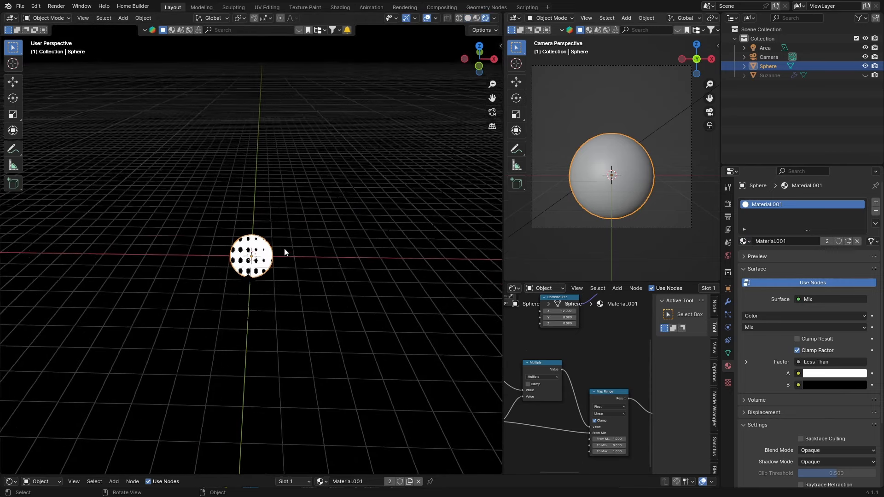
Step: In the Shading workspace, raise the value of the Multiply node feeding the Less Than Threshold to 0.800
{"action": "left_click", "coordinate": [341, 7]}
{"action": "mouse_move", "coordinate": [486, 390]}
{"action": "left_mouse_down"}
{"action": "mouse_move", "coordinate": [502, 390]}
{"action": "mouse_move", "coordinate": [491, 391]}
{"action": "left_mouse_up"}
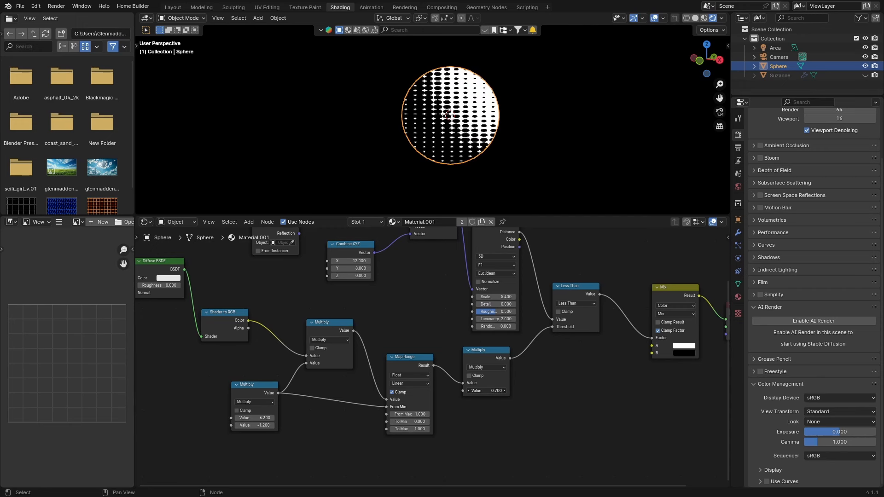
{"action": "left_click", "coordinate": [505, 392]}
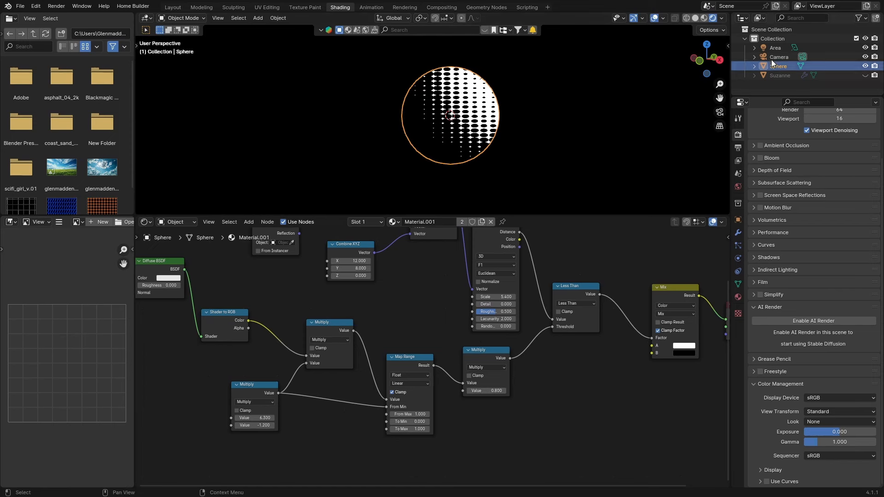
Step: Test the Multiply node before Less Than at 0.500 with the area light hidden, and at 0.700 with the light shown again
{"action": "left_click", "coordinate": [866, 47]}
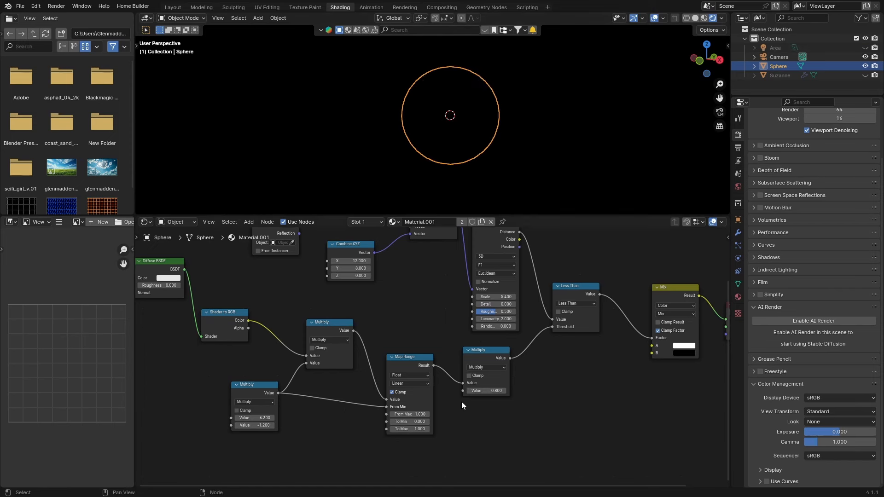
{"action": "left_click", "coordinate": [469, 391]}
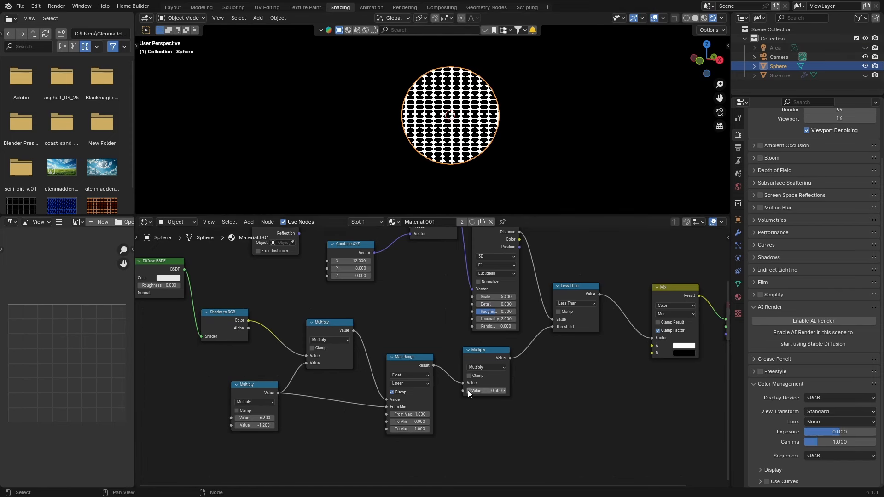
{"action": "left_click", "coordinate": [468, 391]}
{"action": "left_click", "coordinate": [866, 48]}
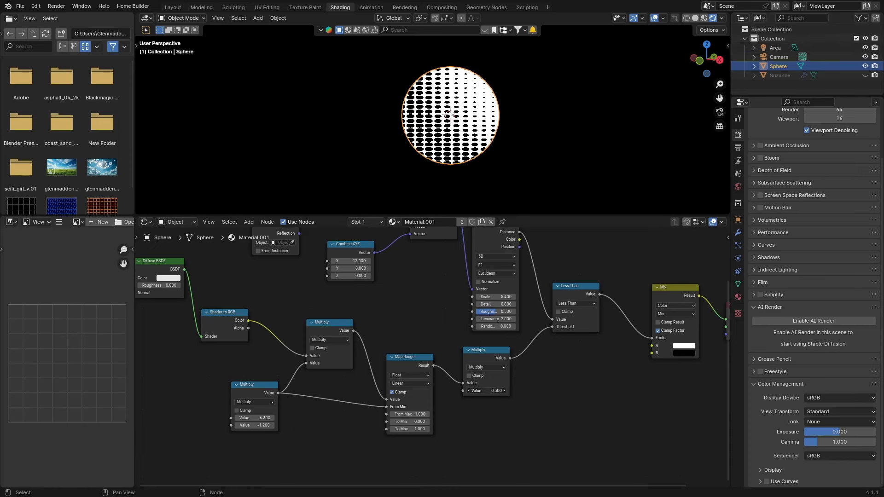
{"action": "left_click_drag", "start_coordinate": [487, 391], "coordinate": [506, 391]}
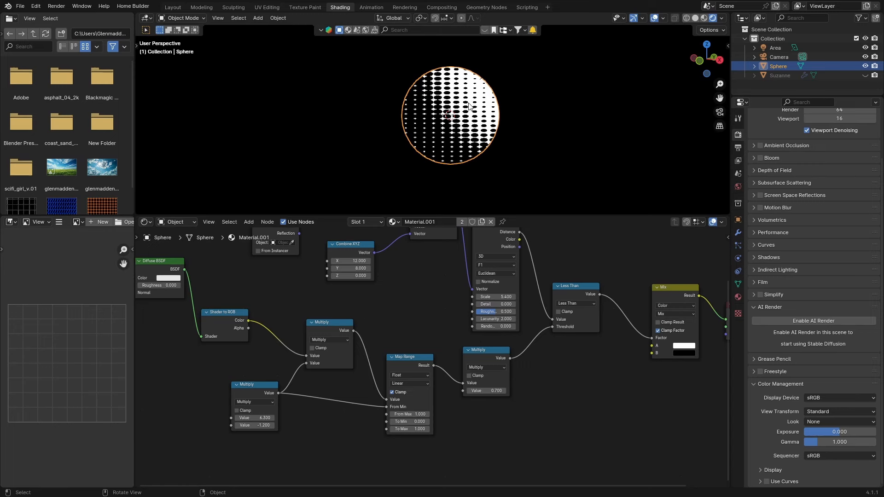
Step: Scale the sphere up uniformly in two passes, first by about 2 and then by about 1.7
{"action": "key", "text": "s"}
{"action": "left_click", "coordinate": [486, 92]}
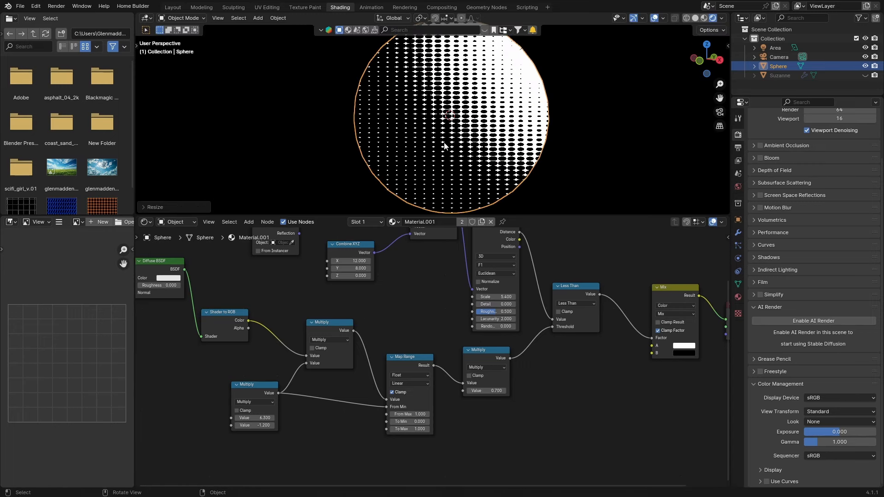
{"action": "key", "text": "ctrl+z"}
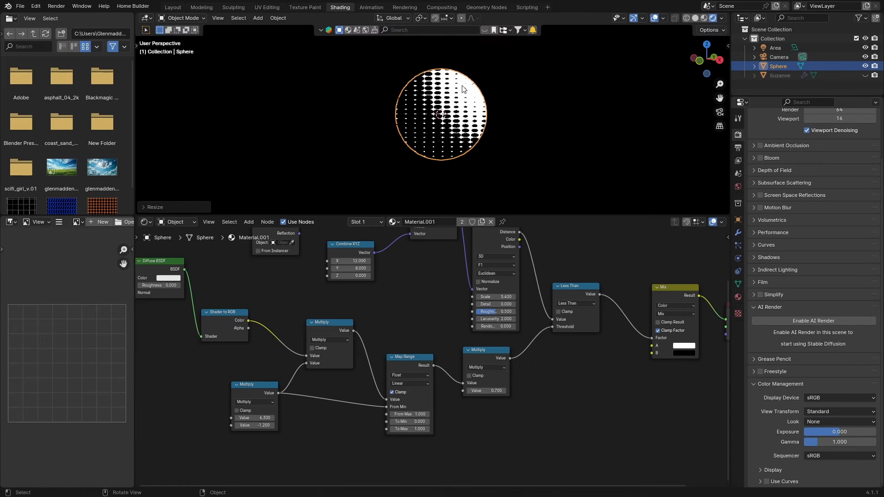
{"action": "key", "text": "s"}
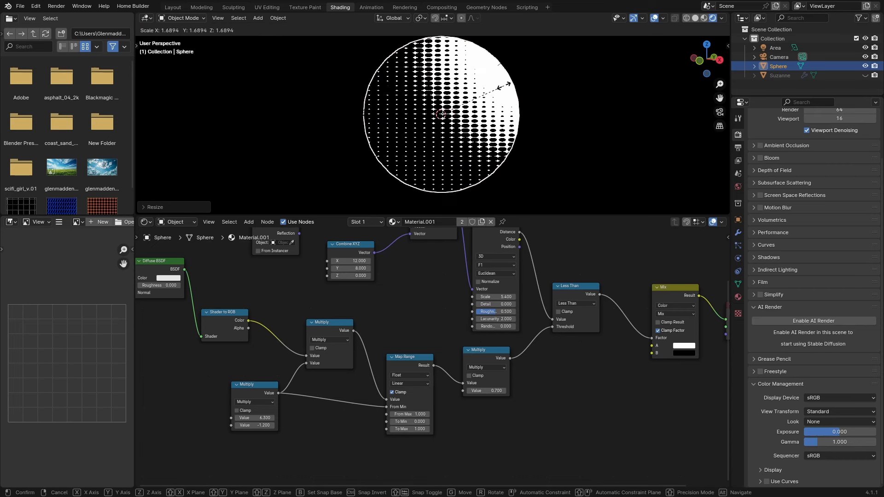
{"action": "left_click", "coordinate": [510, 84]}
{"action": "scroll", "coordinate": [438, 115], "scroll_direction": "down", "scroll_amount": 4}
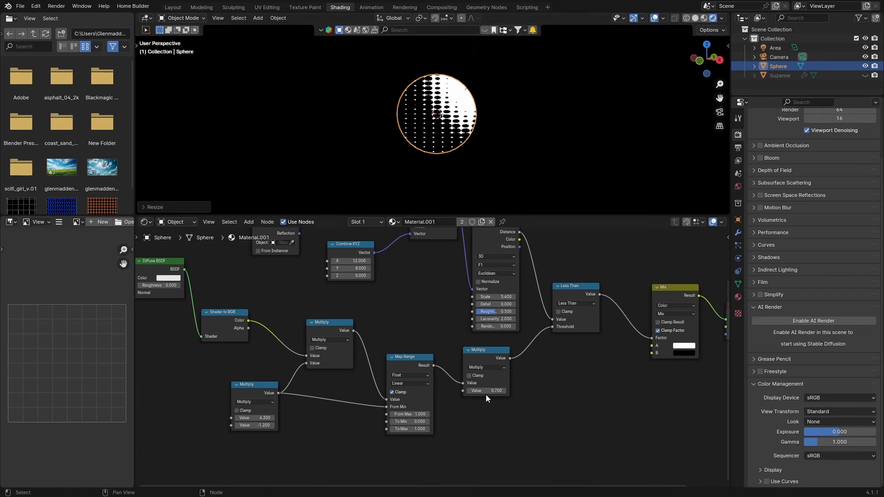
Step: Set the value of the Multiply node before Less Than to 0.600 and scale the sphere up by about 1.5
{"action": "left_click_drag", "start_coordinate": [486, 391], "coordinate": [491, 391]}
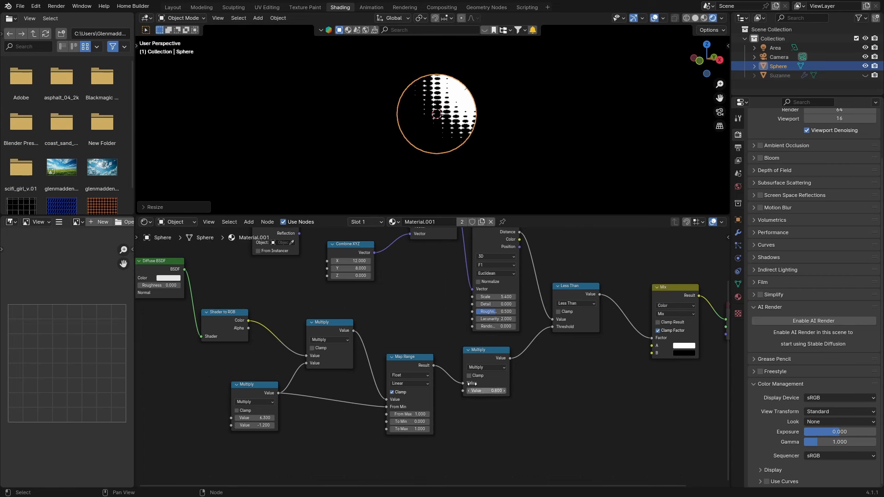
{"action": "key", "text": "s"}
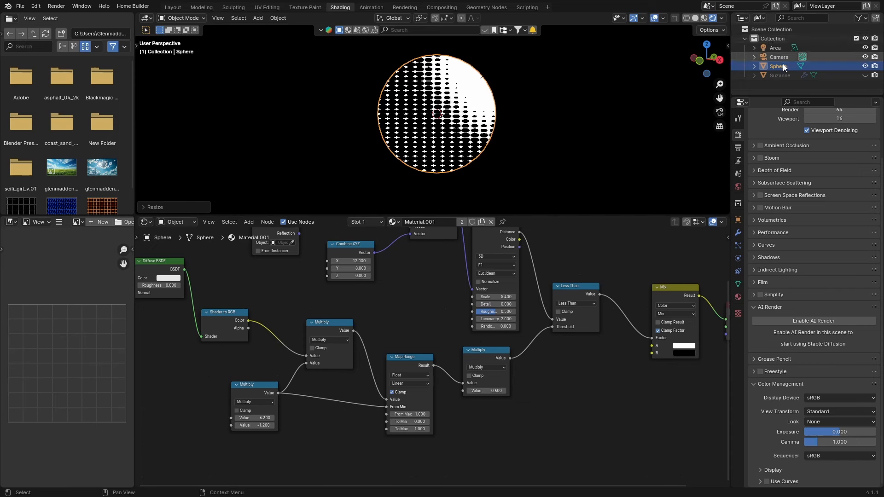
Step: Show the monkey head in place of the sphere and set the Multiply node before Less Than to 0.700
{"action": "left_click", "coordinate": [866, 75]}
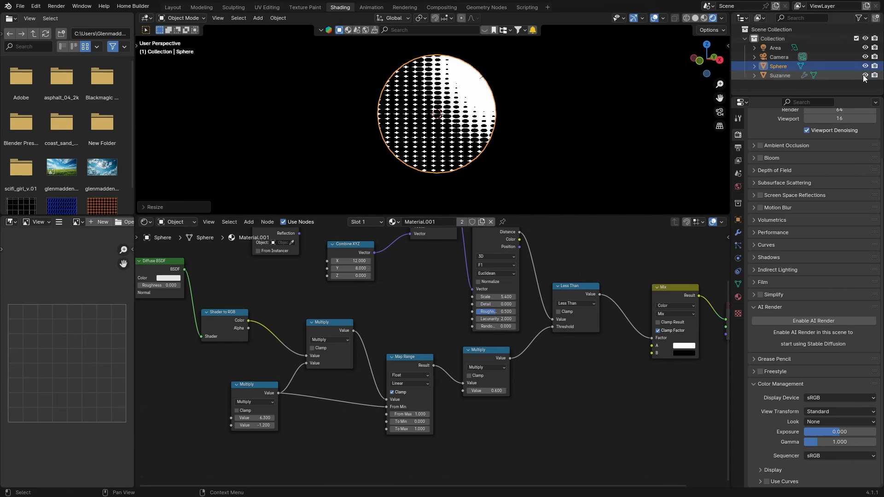
{"action": "left_click", "coordinate": [865, 67]}
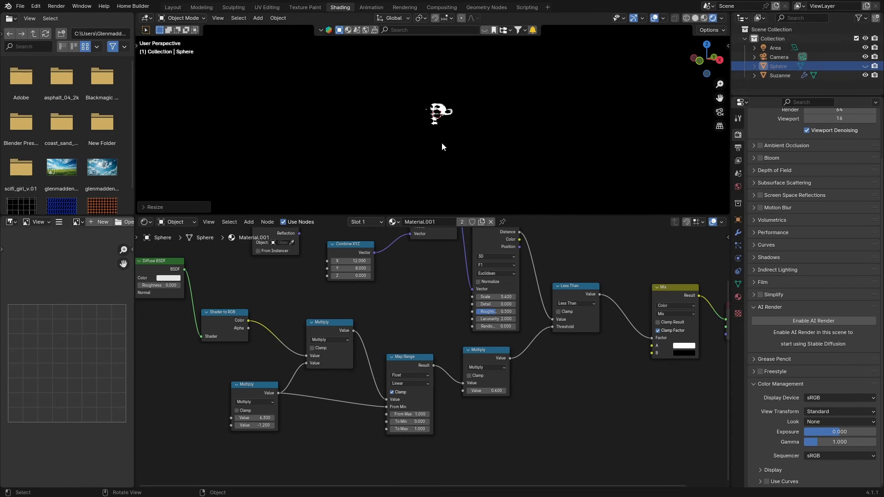
{"action": "scroll", "coordinate": [442, 144], "scroll_direction": "up", "scroll_amount": 12}
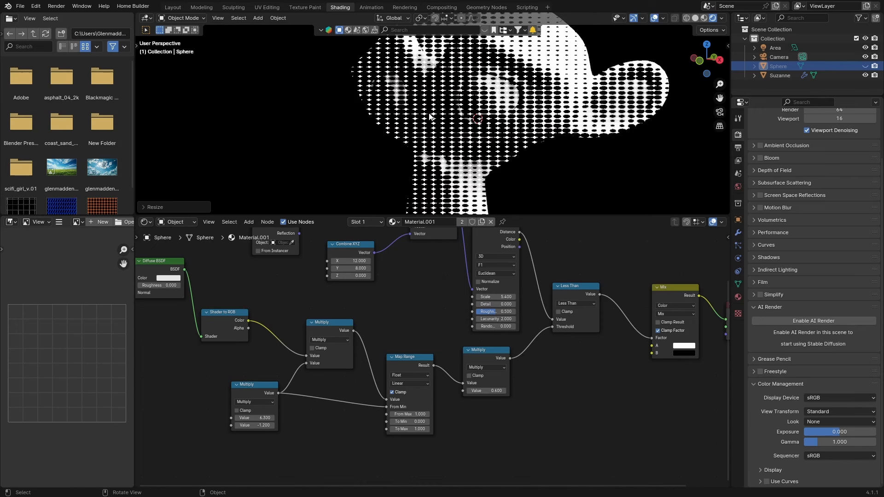
{"action": "scroll", "coordinate": [429, 116], "scroll_direction": "down", "scroll_amount": 8}
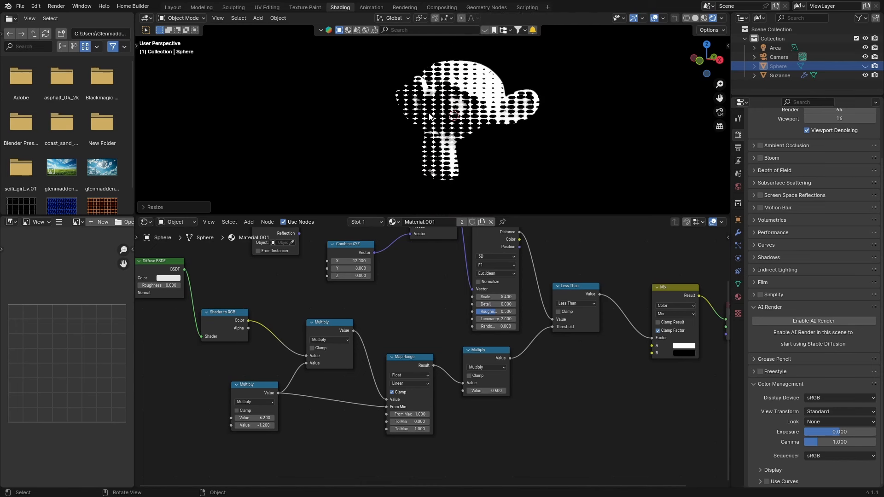
{"action": "mouse_move", "coordinate": [489, 390]}
{"action": "left_mouse_down"}
{"action": "mouse_move", "coordinate": [521, 391]}
{"action": "mouse_move", "coordinate": [479, 391]}
{"action": "mouse_move", "coordinate": [495, 390]}
{"action": "left_mouse_up"}
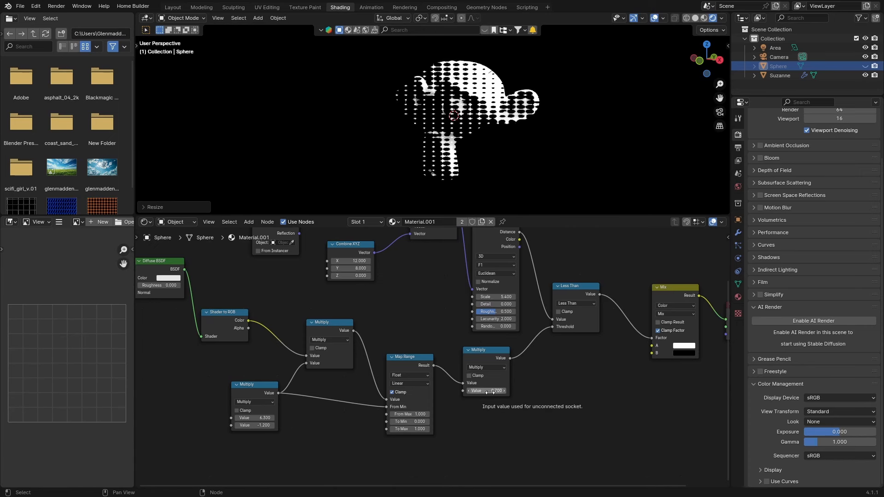